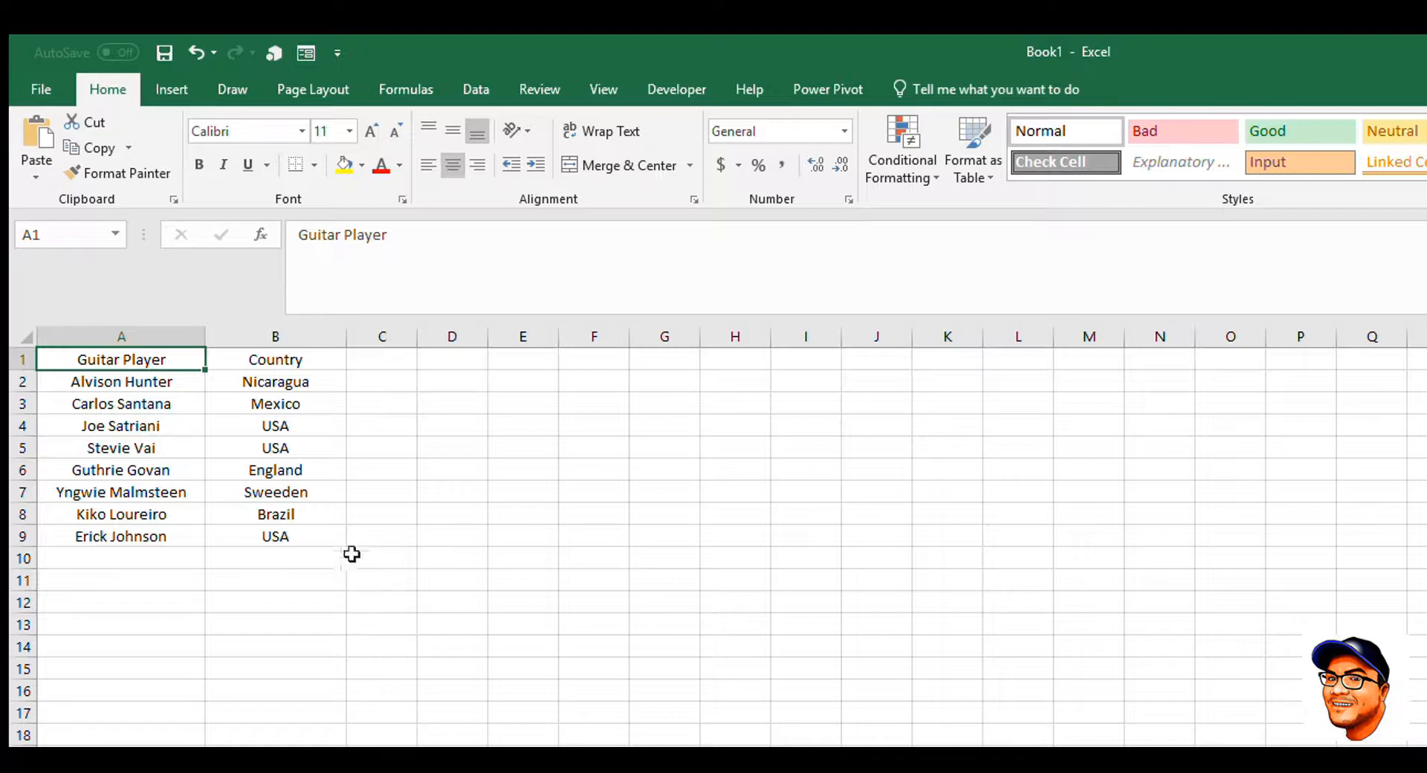
pyautogui.click(265, 361)
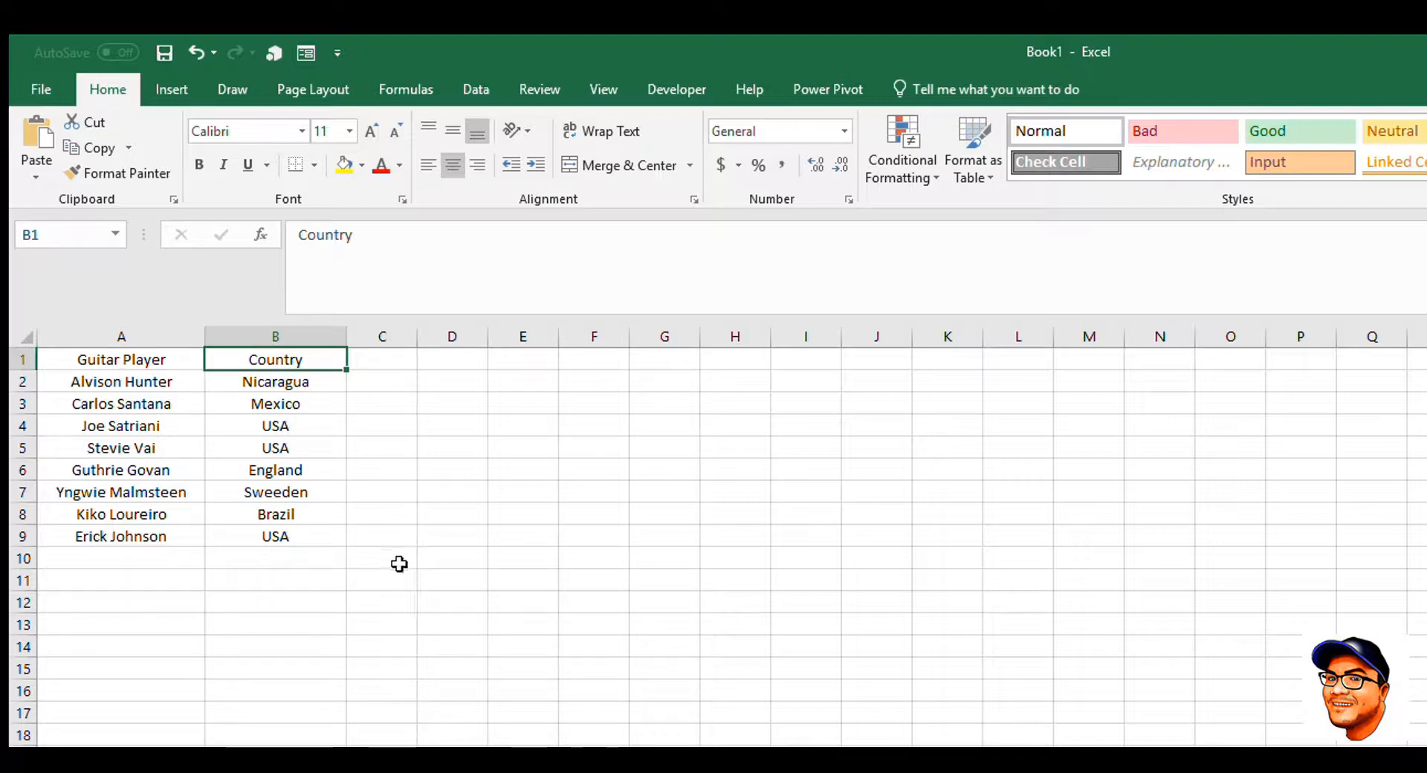
pyautogui.click(249, 513)
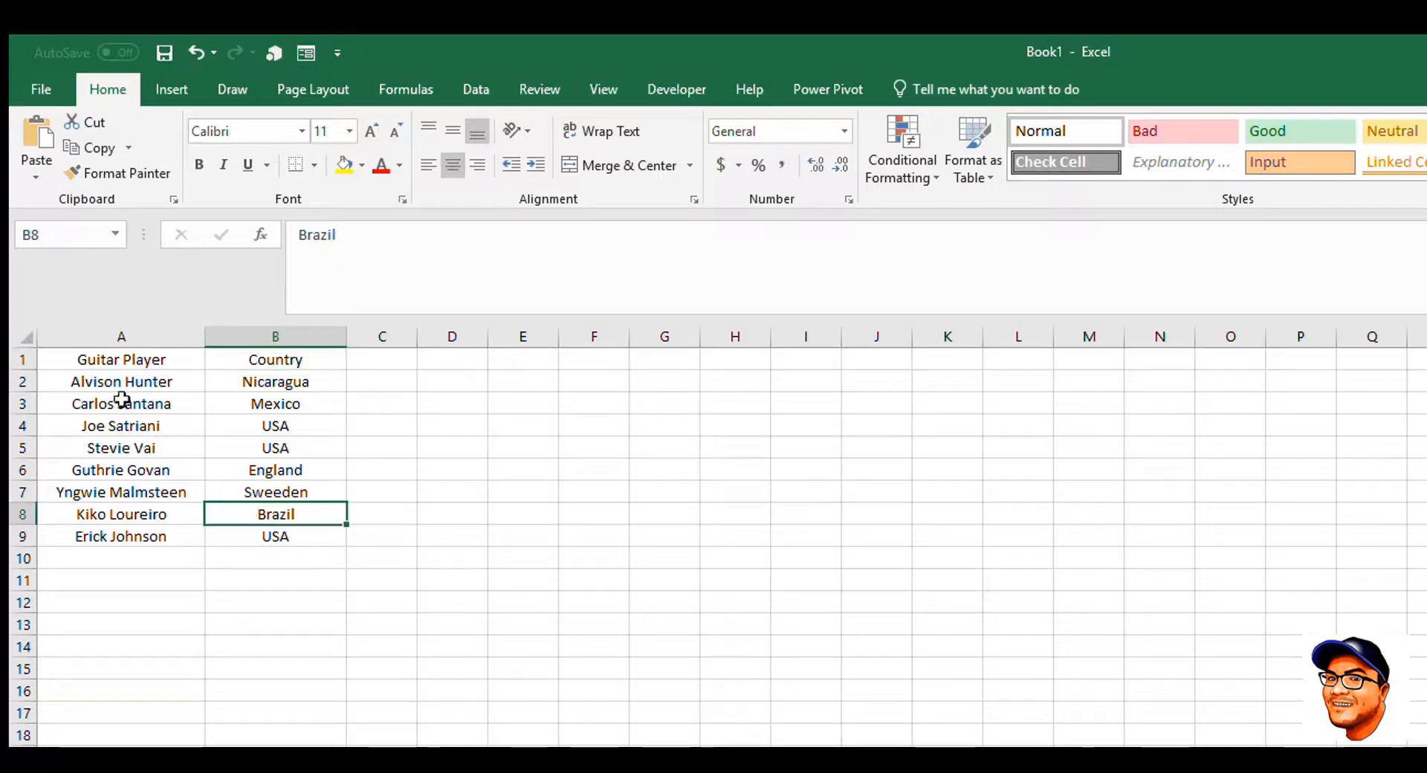
pyautogui.click(86, 359)
pyautogui.click(143, 487)
# Step: Fill the header cells A1:B1 with gold
pyautogui.moveTo(89, 361); pyautogui.dragTo(253, 372)
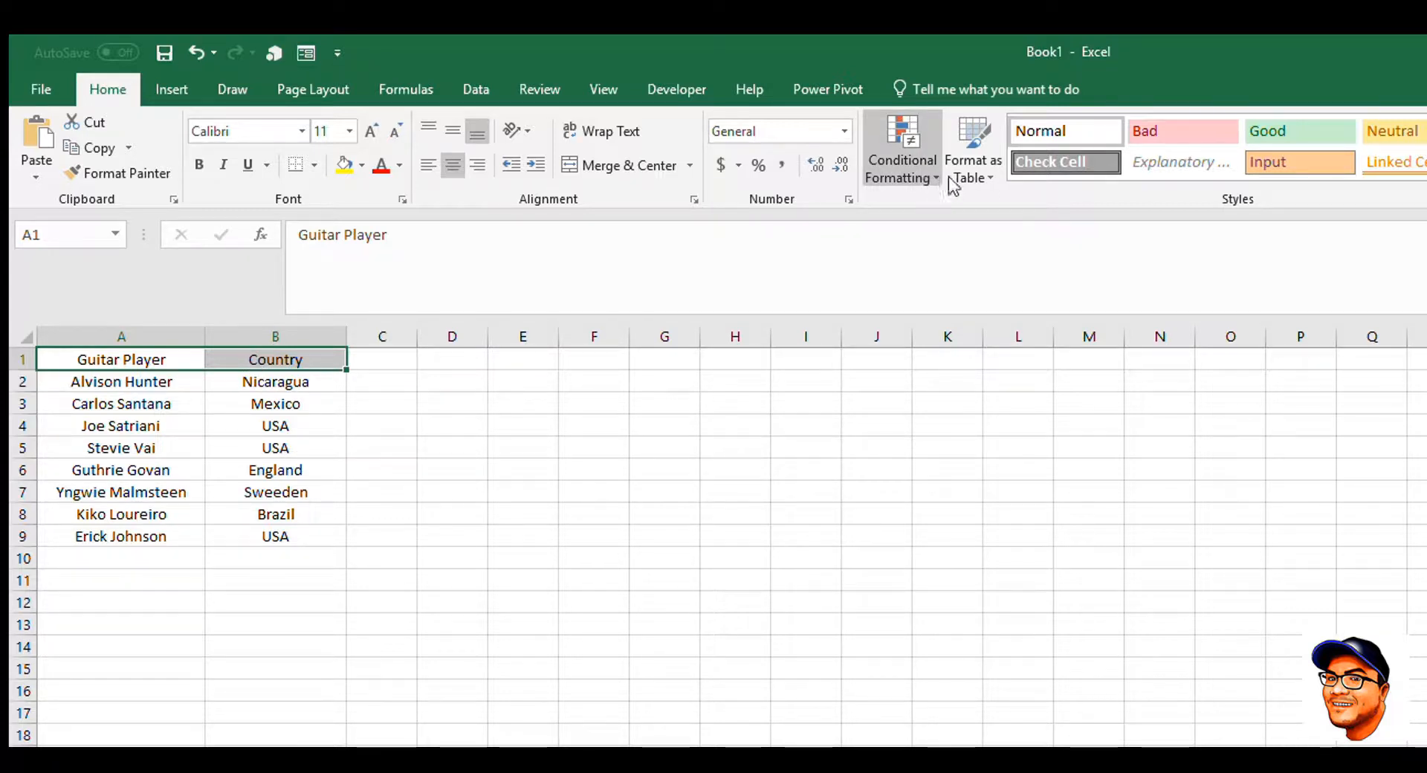
pyautogui.click(359, 164)
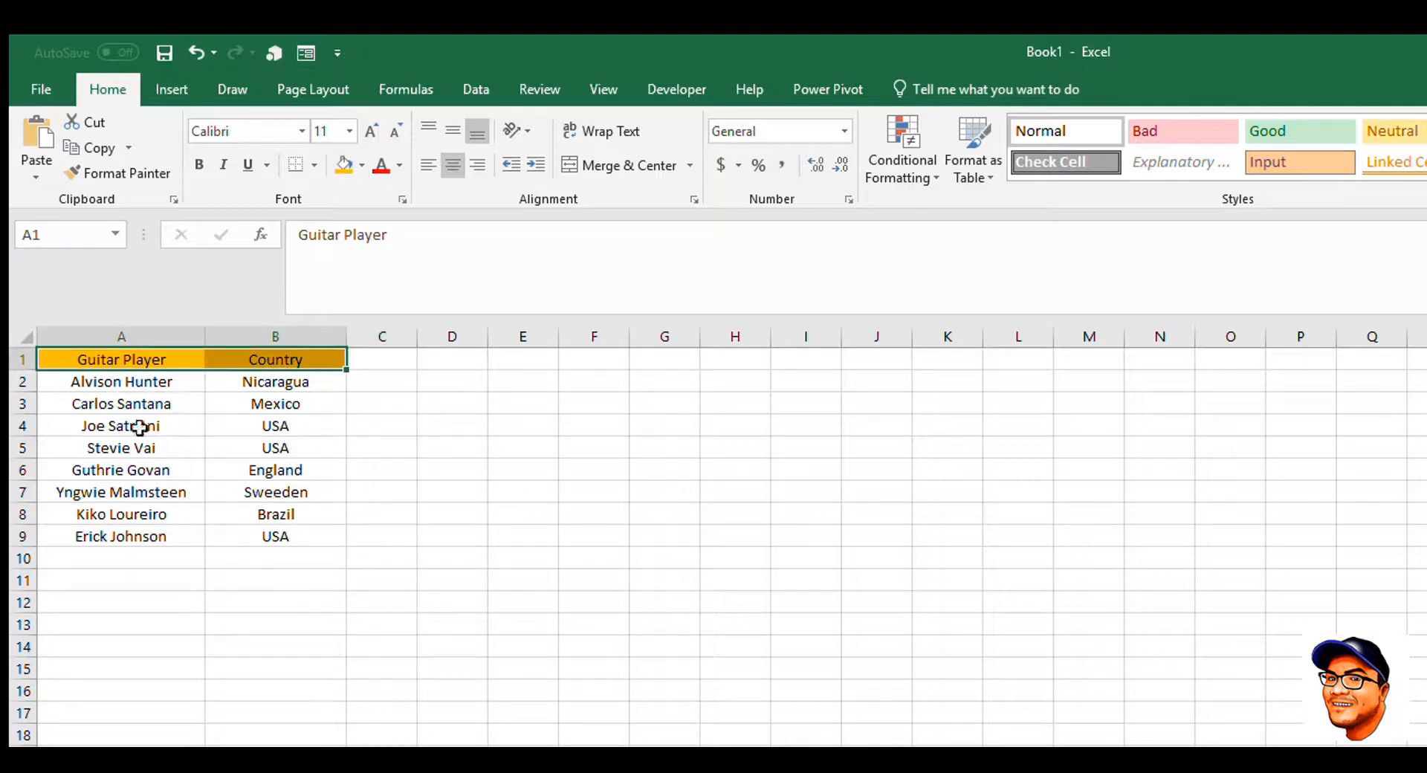
# Step: Fill the guitar player names in A2:A9 with light gray
pyautogui.moveTo(112, 381); pyautogui.dragTo(113, 536)
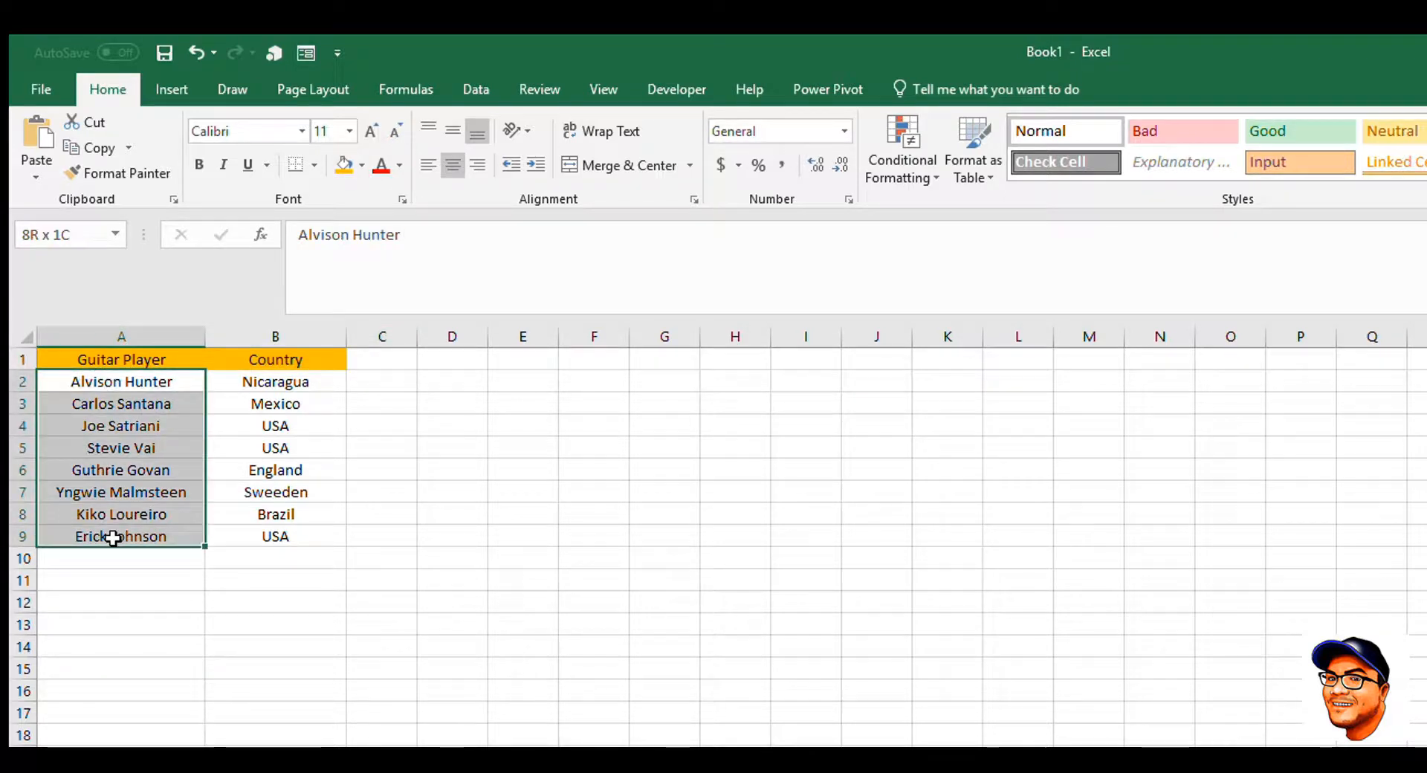
pyautogui.click(362, 165)
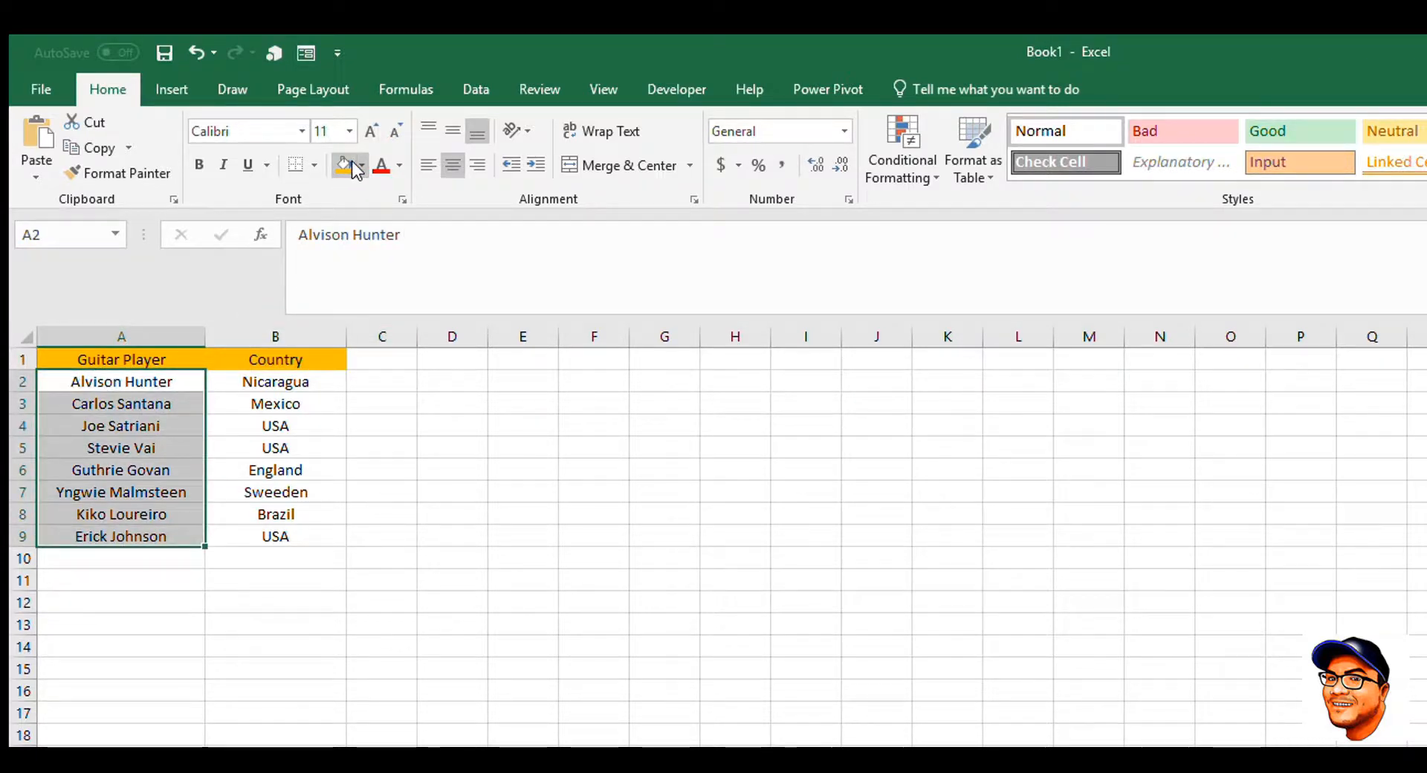
pyautogui.click(345, 238)
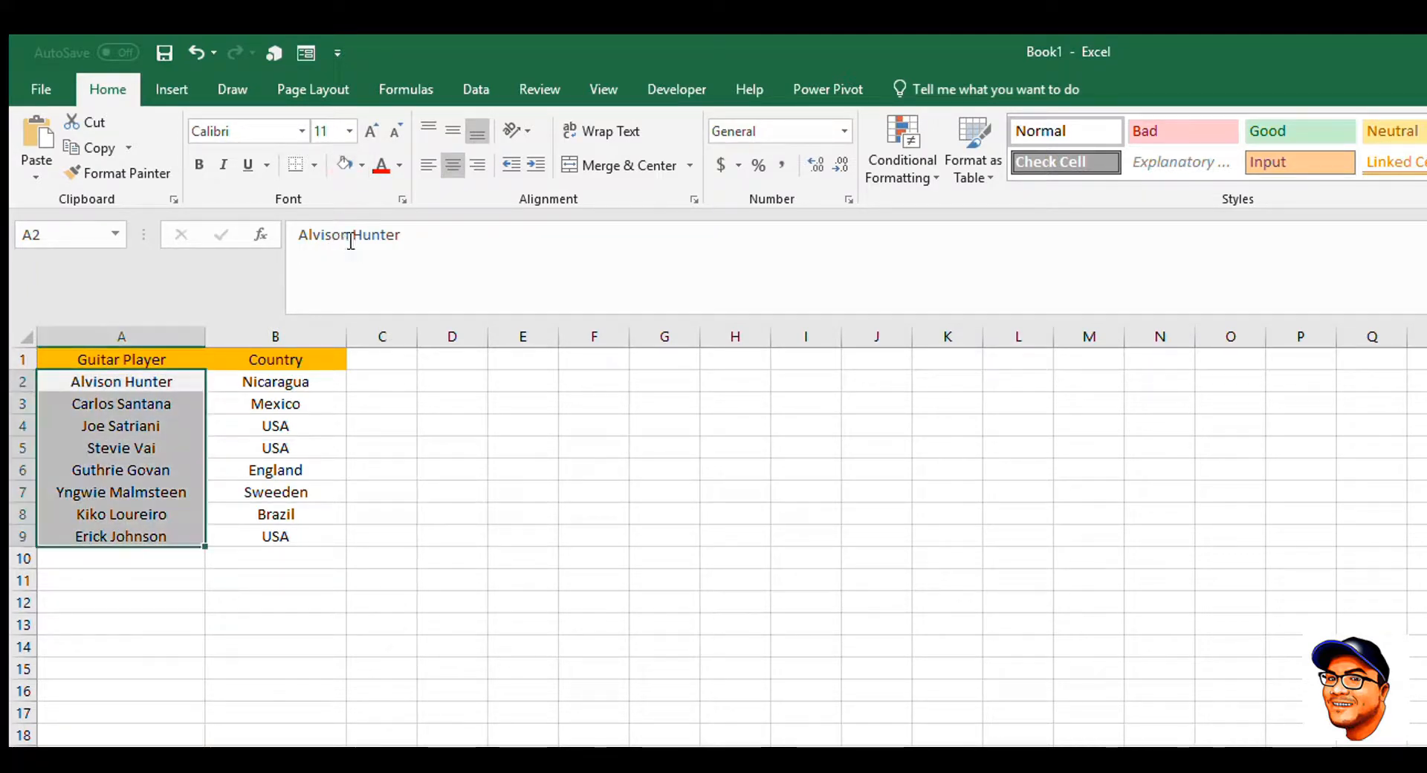
# Step: Fill the country cells B2:B9 with light blue-gray
pyautogui.moveTo(256, 381); pyautogui.dragTo(252, 548)
pyautogui.click(252, 549)
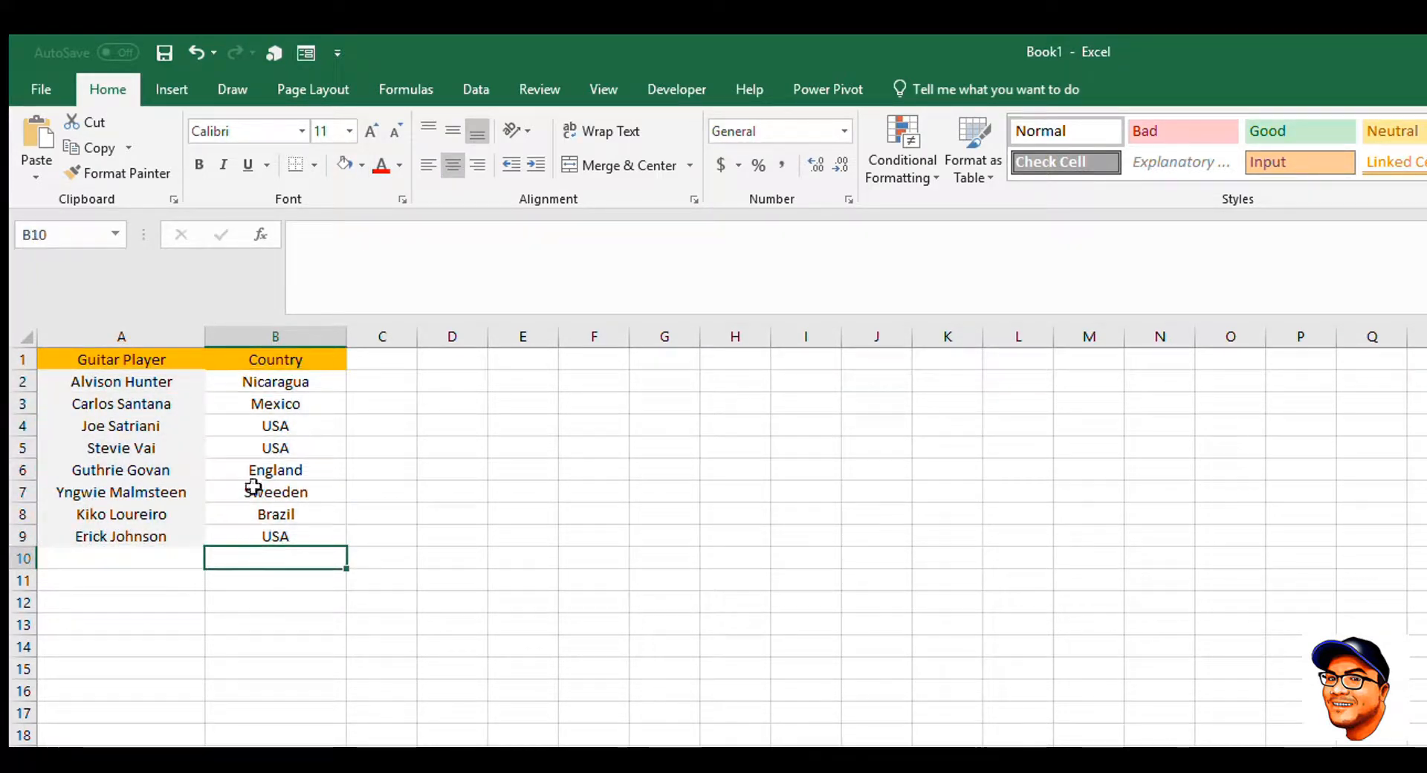
pyautogui.moveTo(257, 383); pyautogui.dragTo(249, 536)
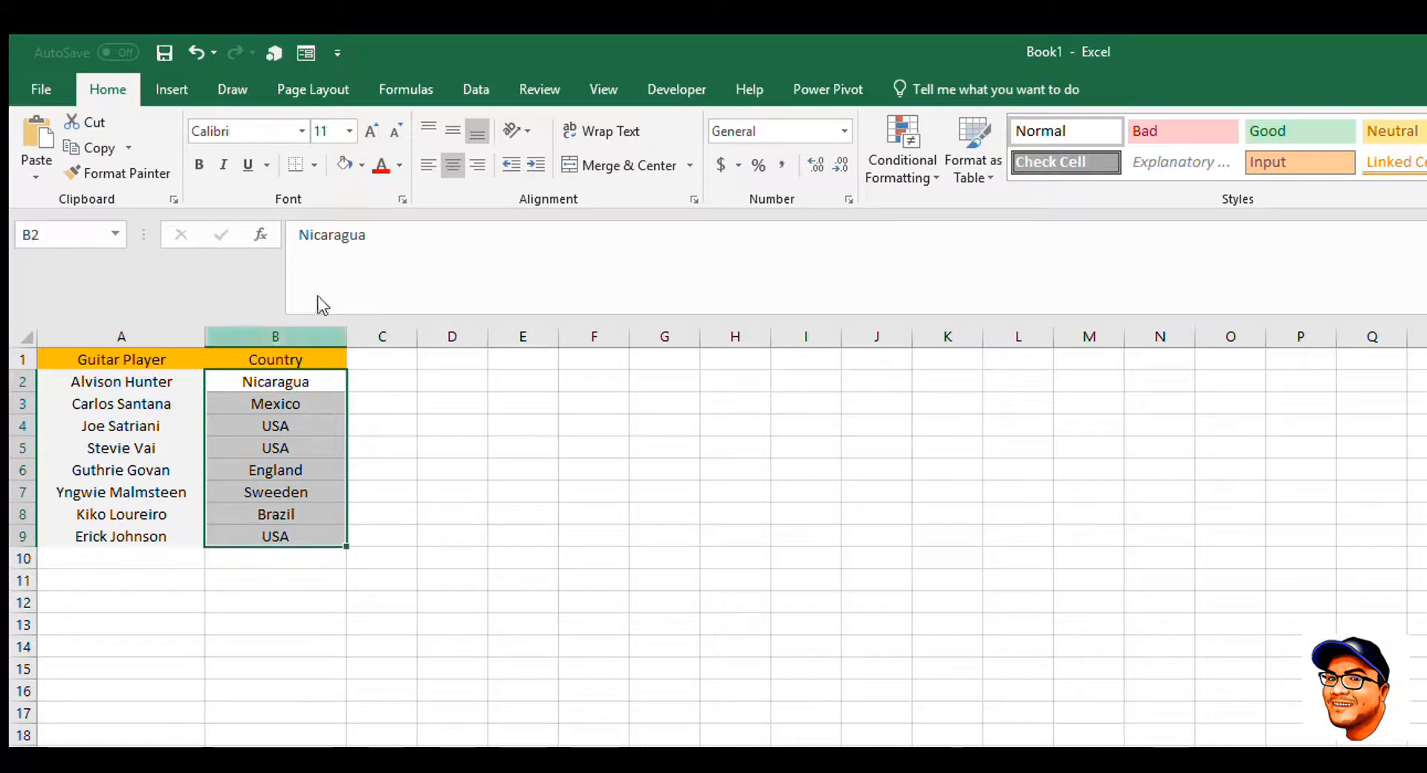
pyautogui.click(361, 161)
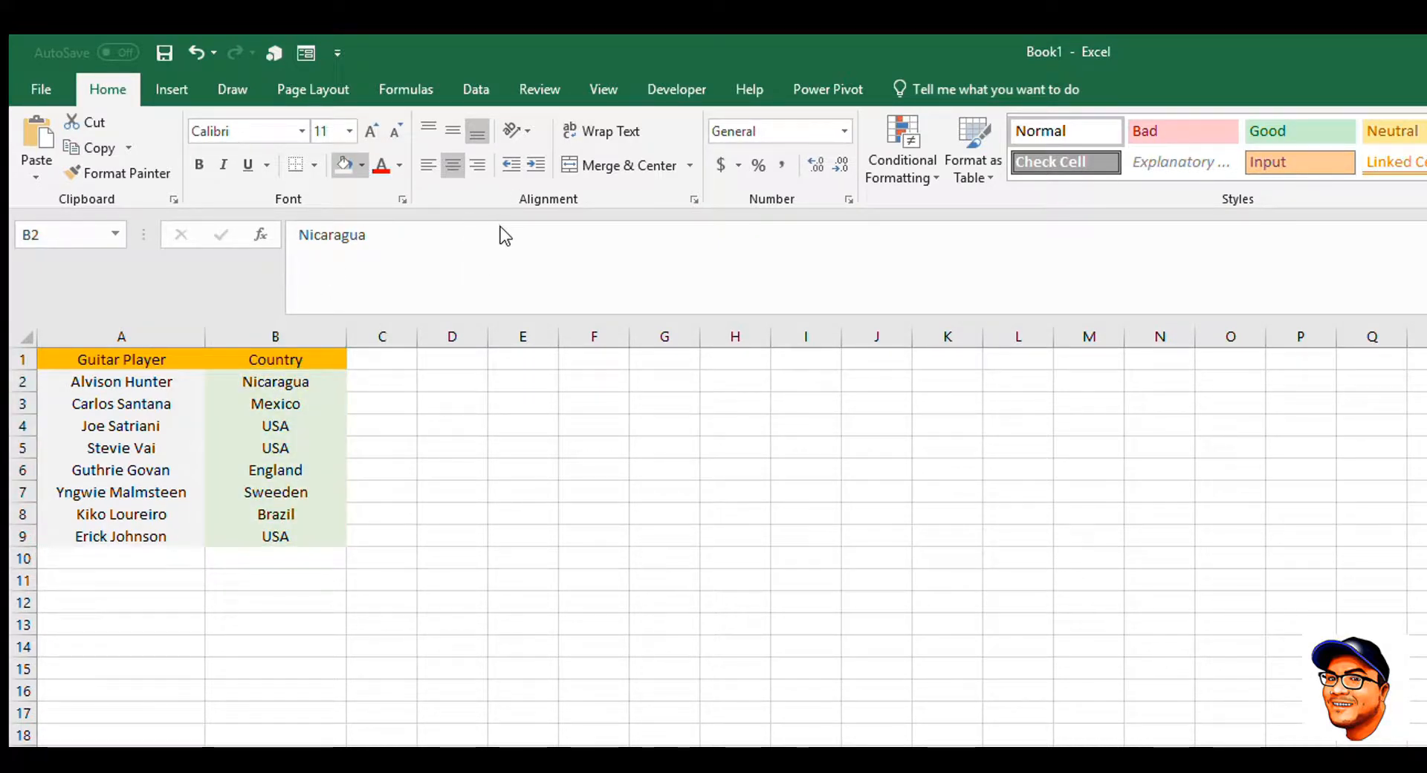
pyautogui.click(396, 227)
pyautogui.click(461, 514)
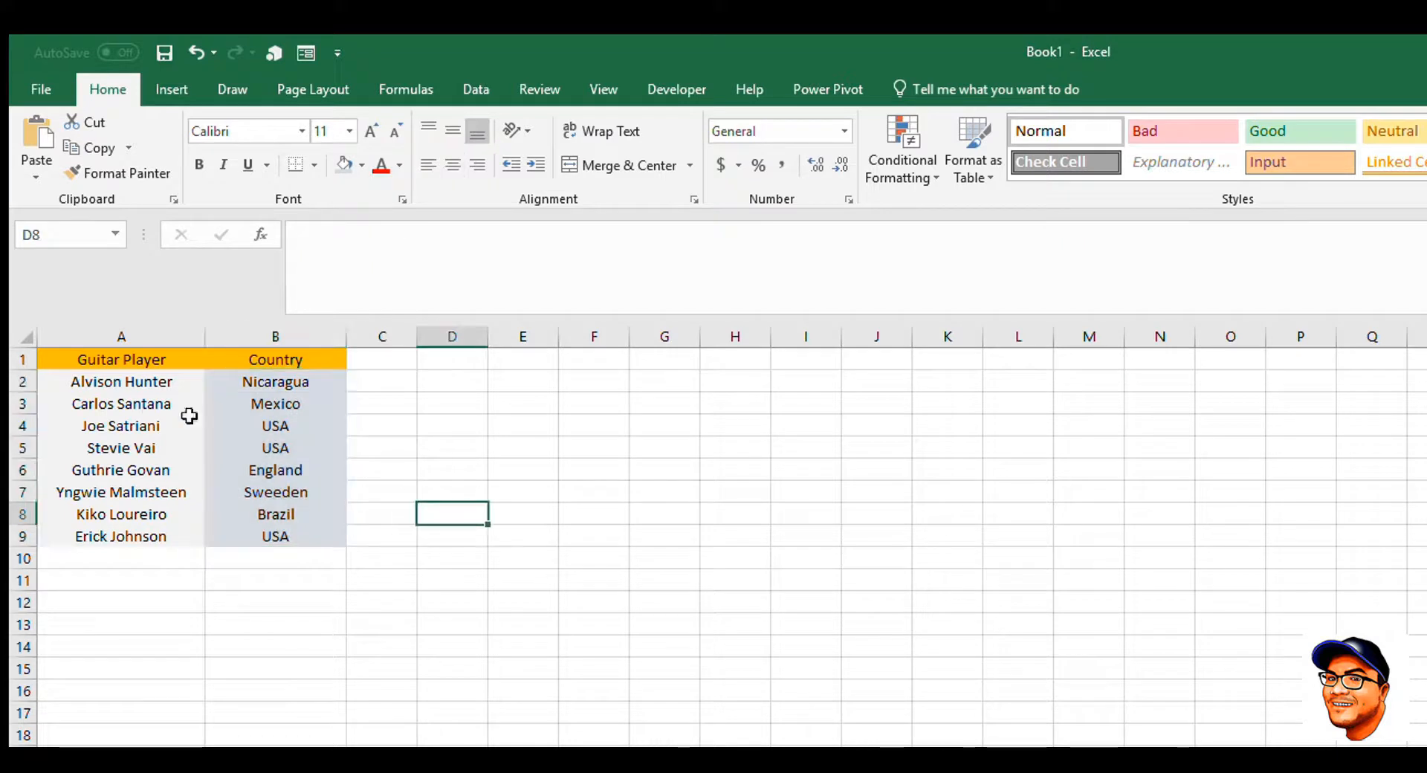
# Step: Format the header cells A1:B1 with a black fill and bold white text
pyautogui.moveTo(87, 353); pyautogui.dragTo(267, 359)
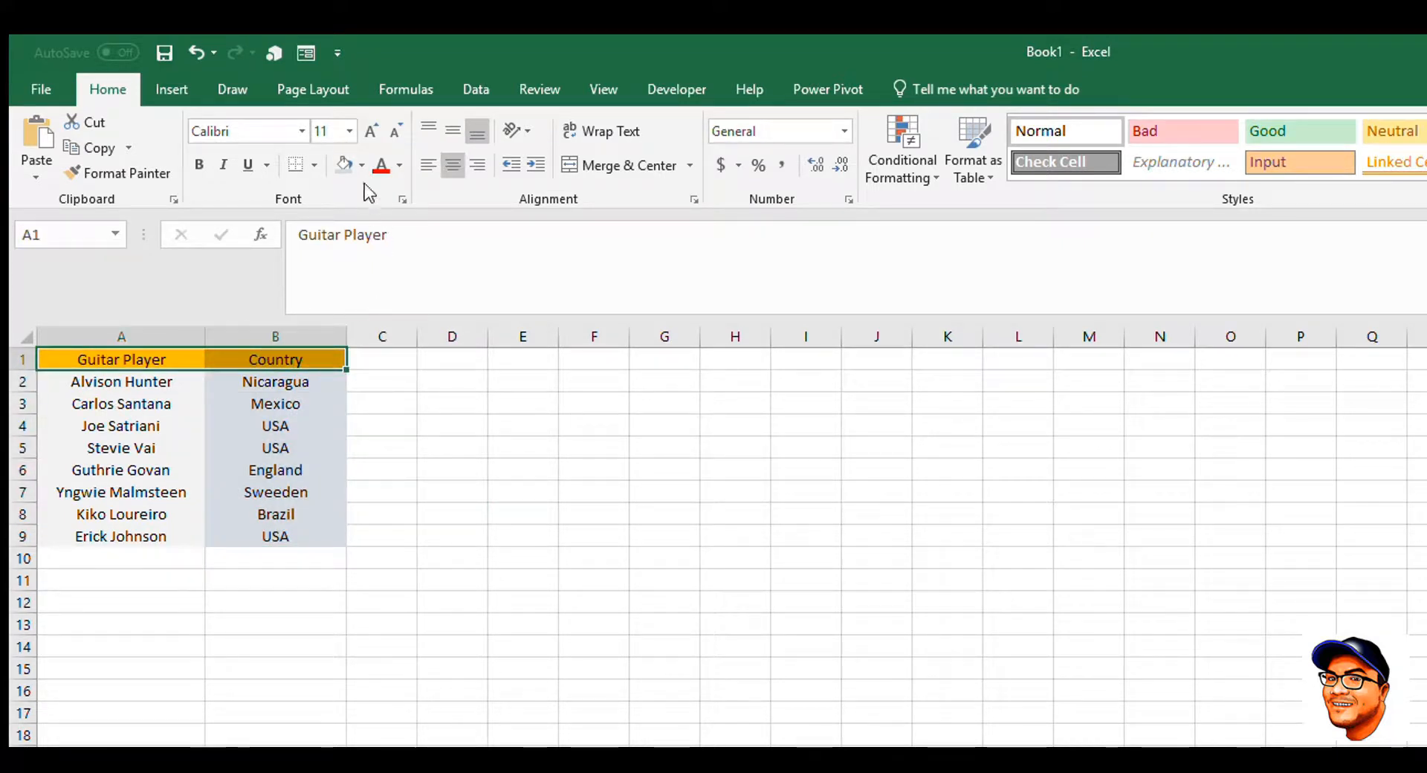
pyautogui.click(361, 165)
pyautogui.click(369, 217)
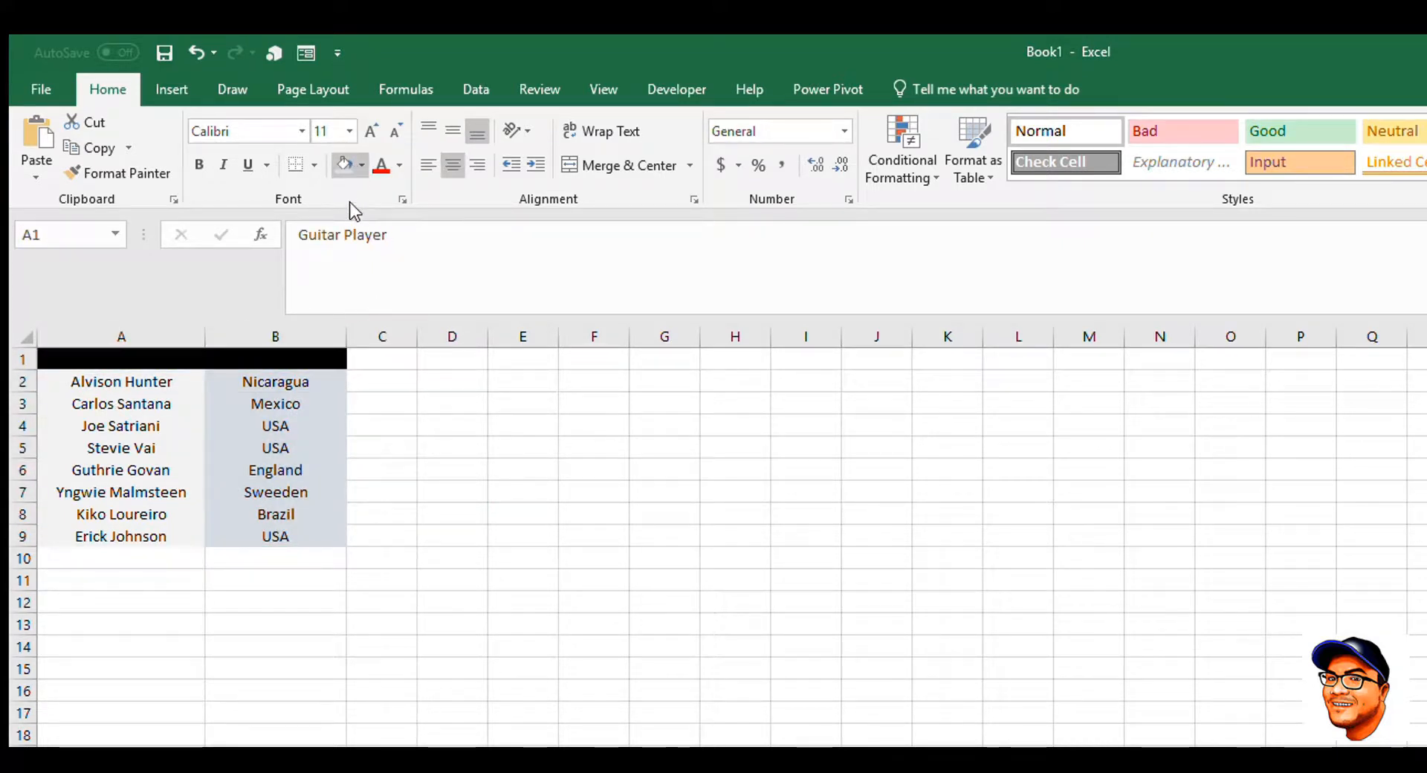
pyautogui.click(399, 165)
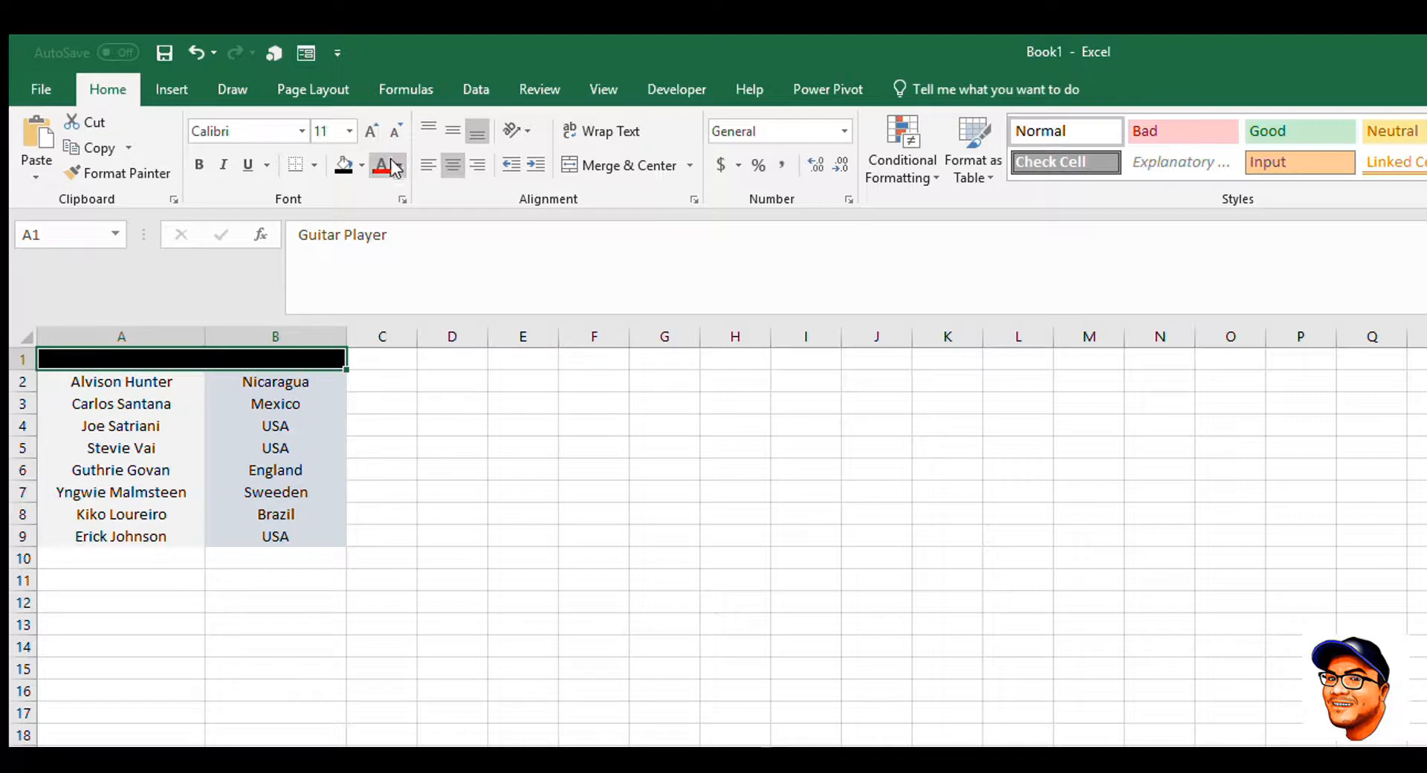
pyautogui.click(382, 242)
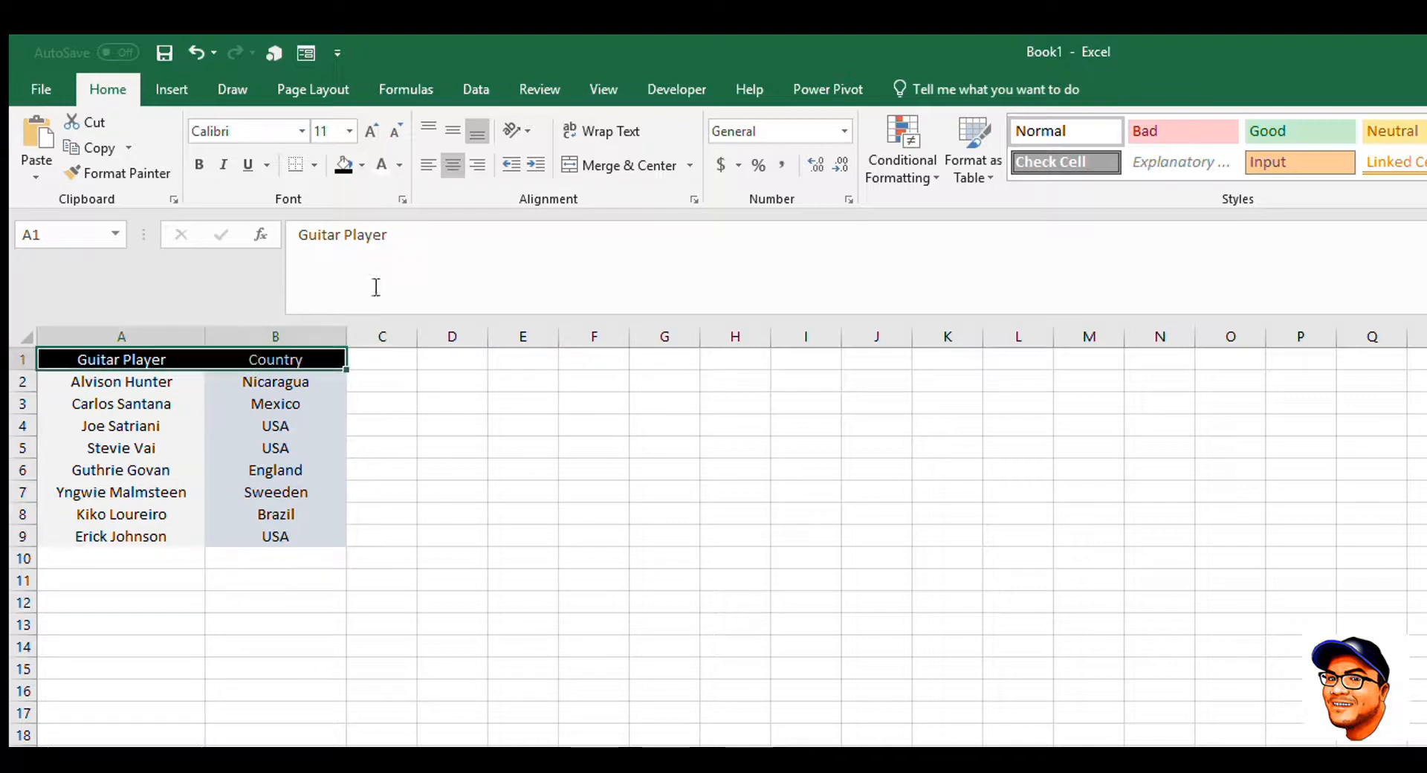
pyautogui.click(199, 164)
pyautogui.click(495, 580)
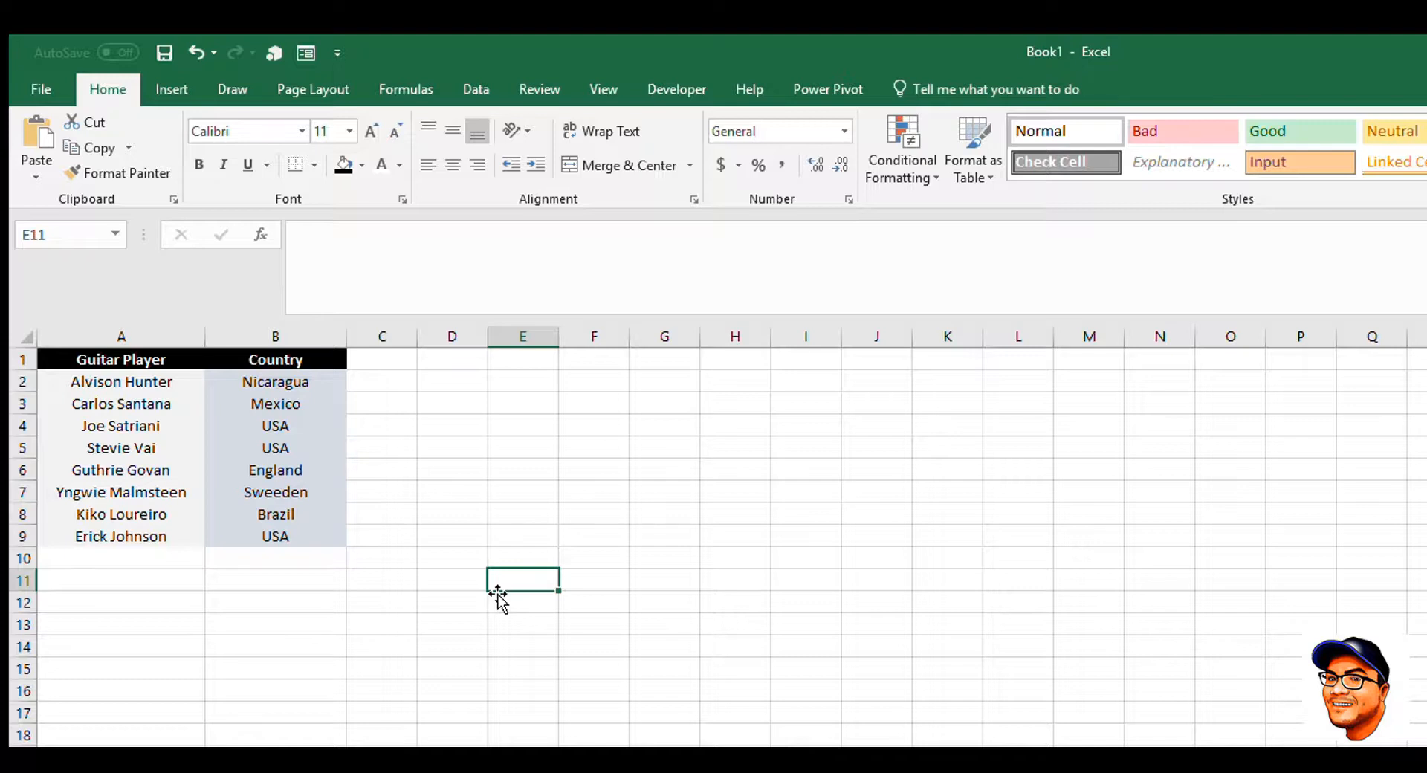
# Step: Widen column C and enter the formula =COUNTIF(B2:B9,D1) in cell C1
pyautogui.moveTo(415, 335); pyautogui.dragTo(526, 334)
pyautogui.click(446, 356)
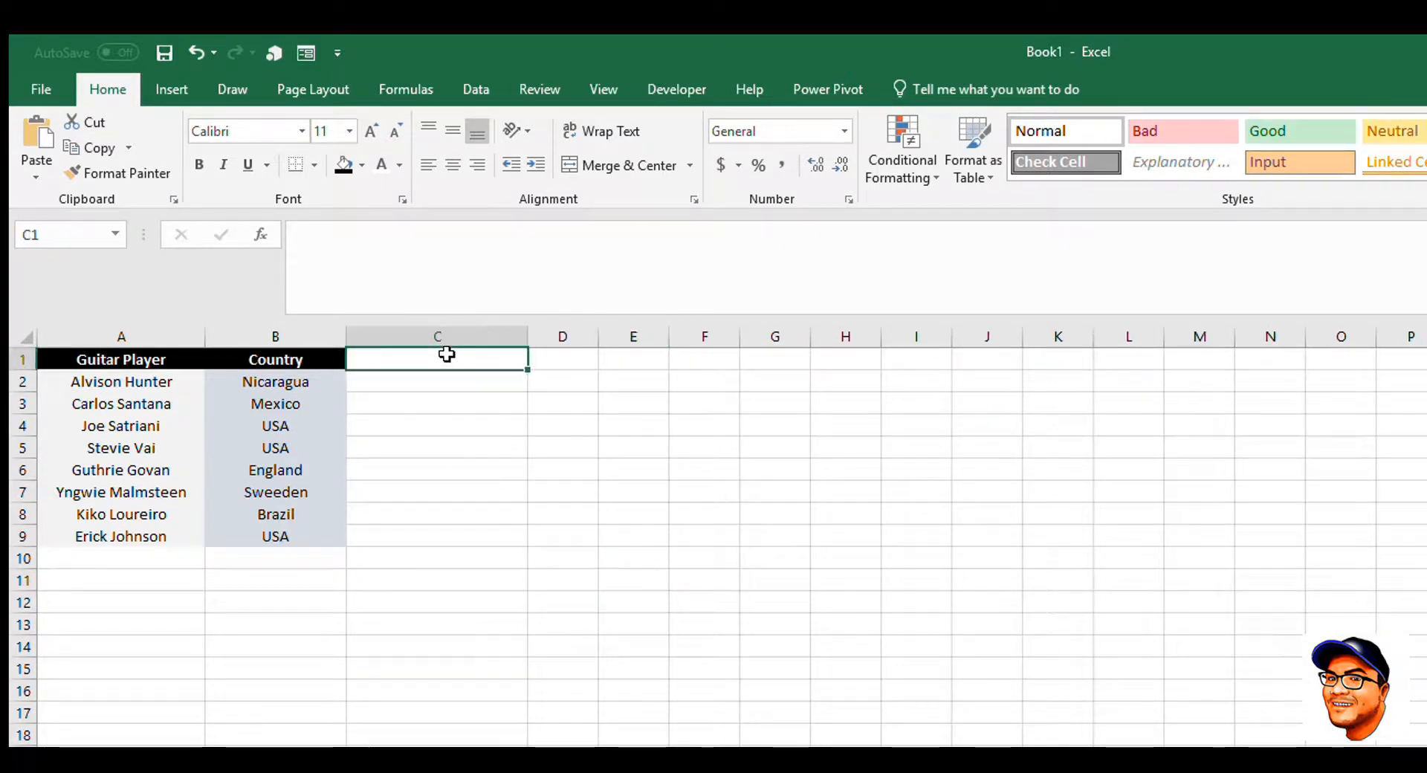
pyautogui.write('=')
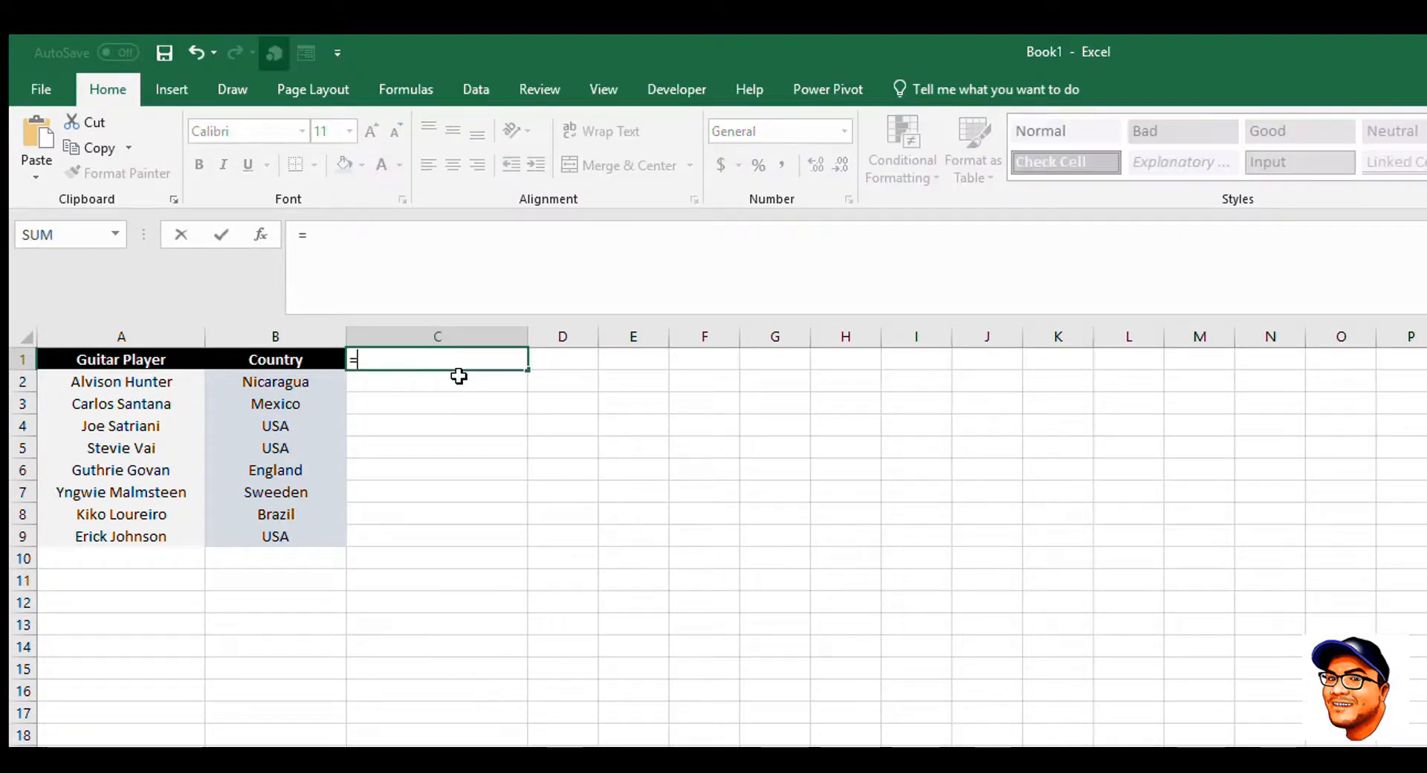
pyautogui.write('count')
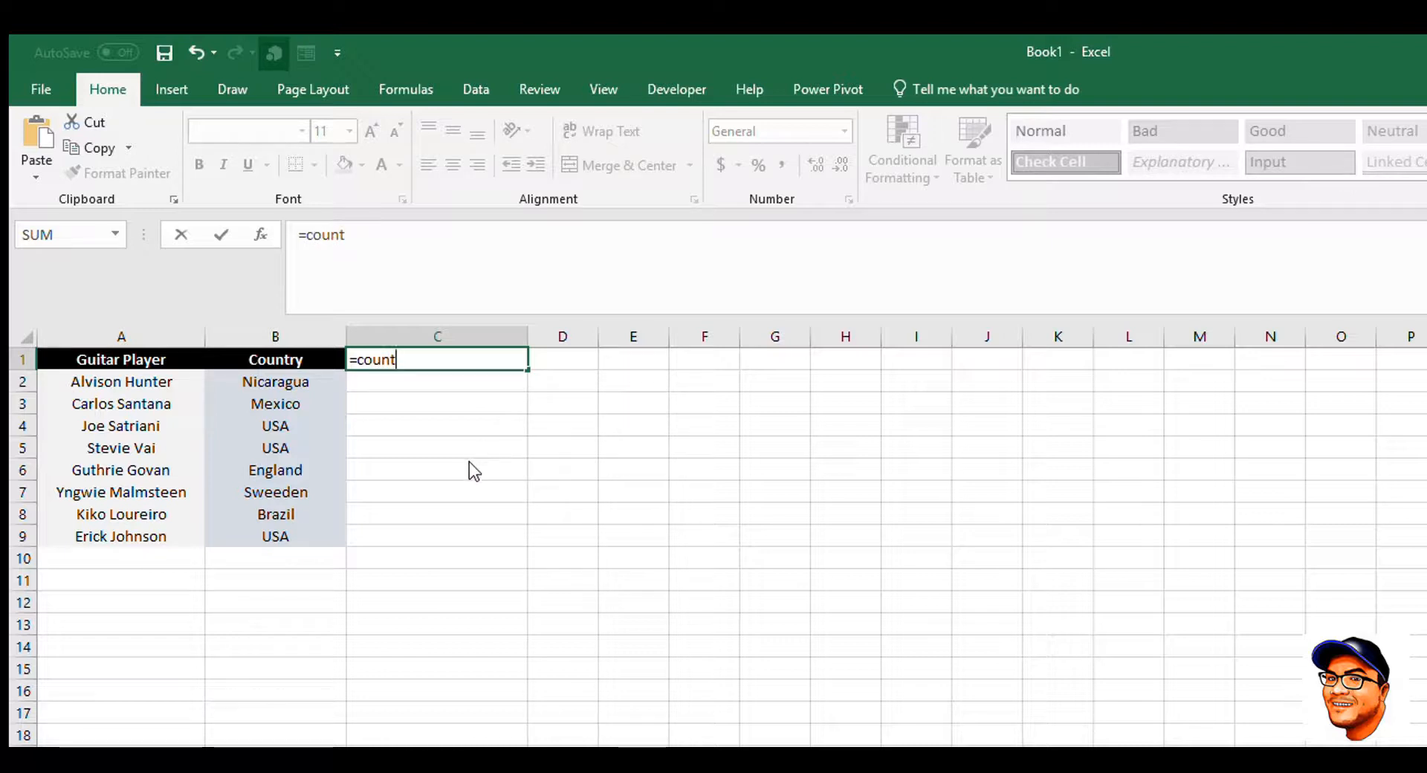
pyautogui.write('if')
pyautogui.press('Tab')
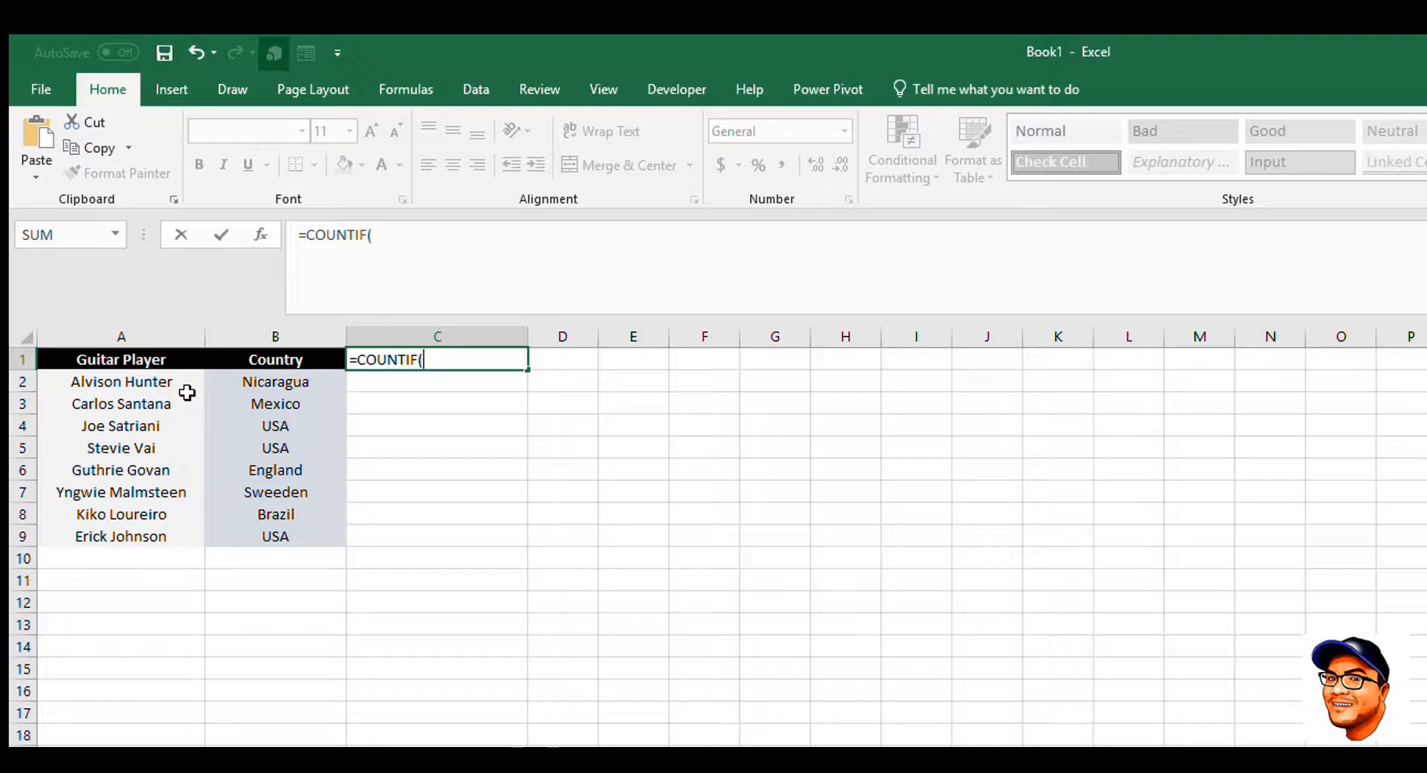
pyautogui.moveTo(233, 378); pyautogui.dragTo(233, 544)
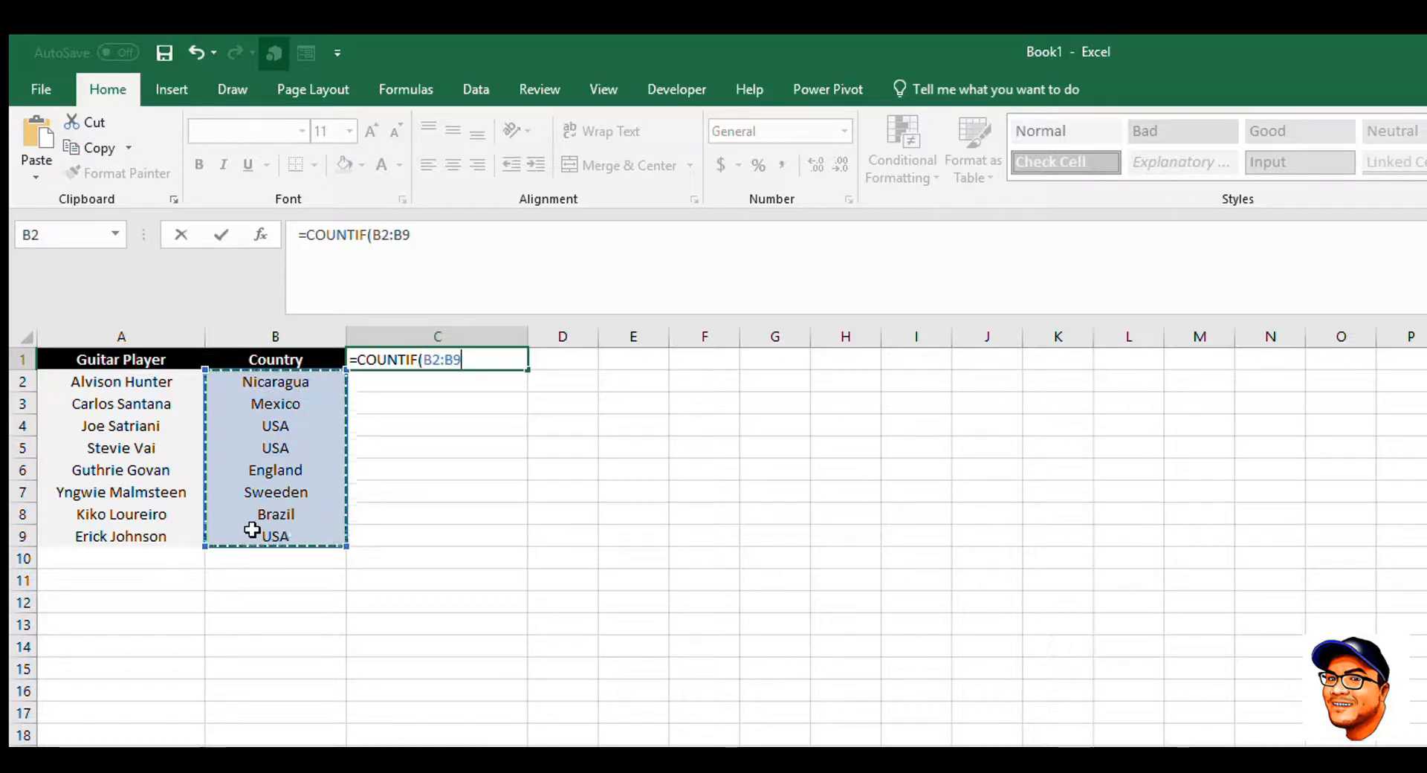
pyautogui.write(',')
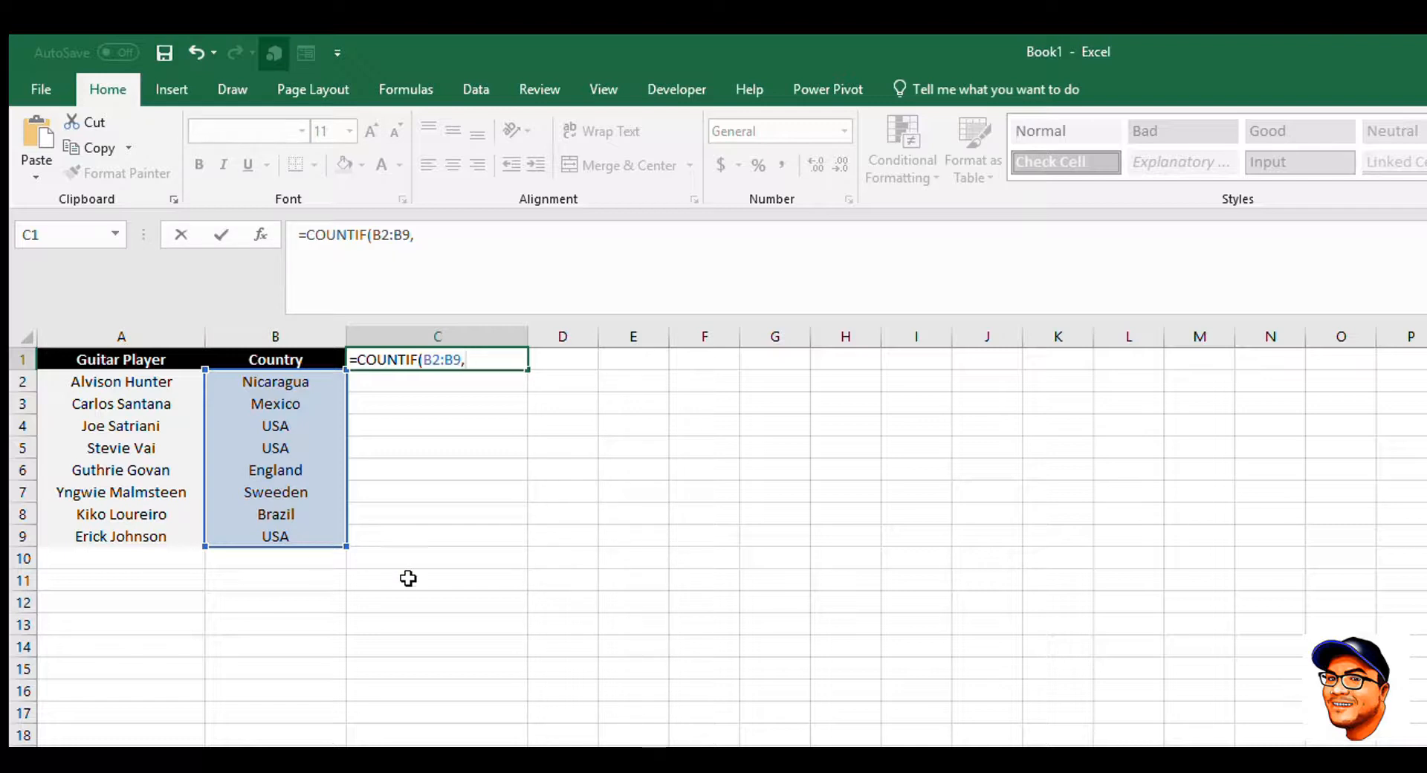
pyautogui.click(562, 356)
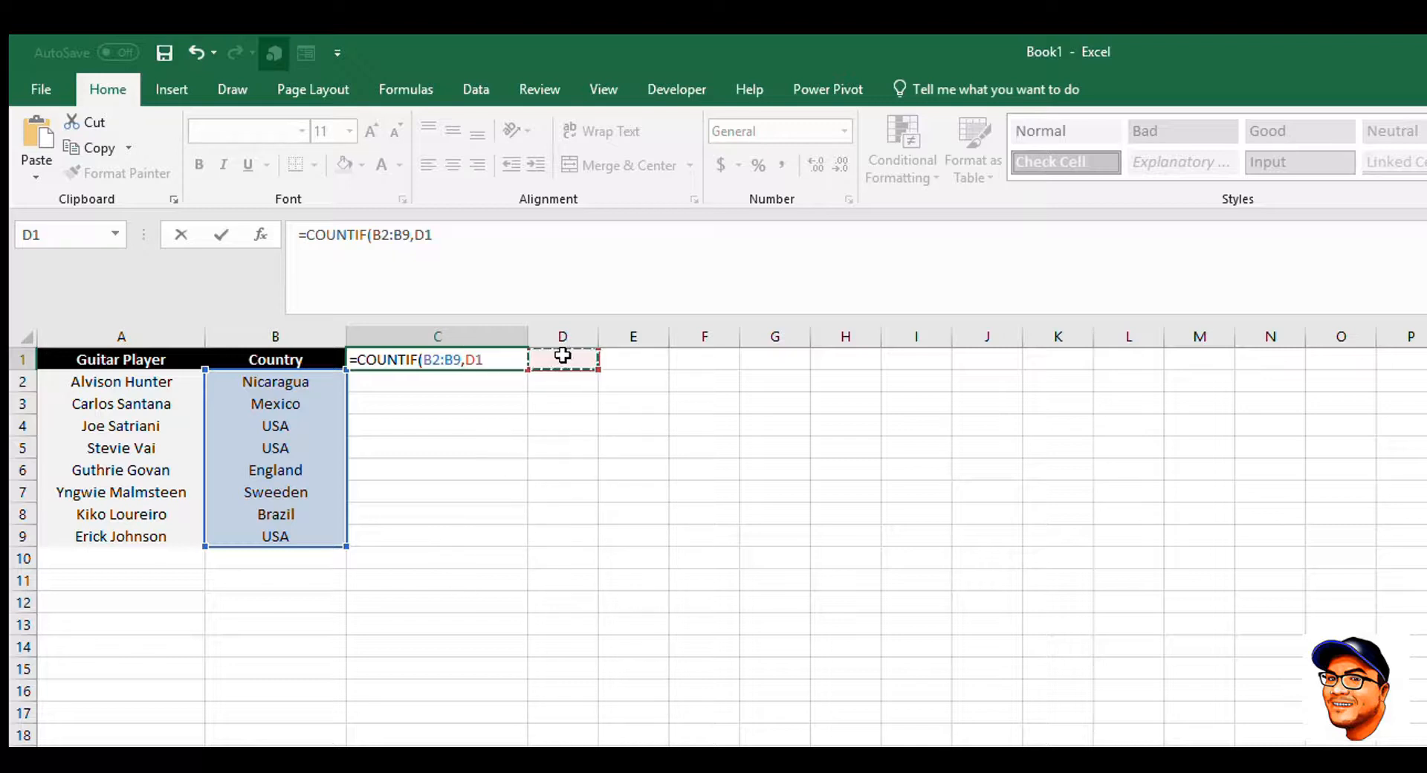
pyautogui.write(')')
pyautogui.hotkey('ctrl', 'Return')
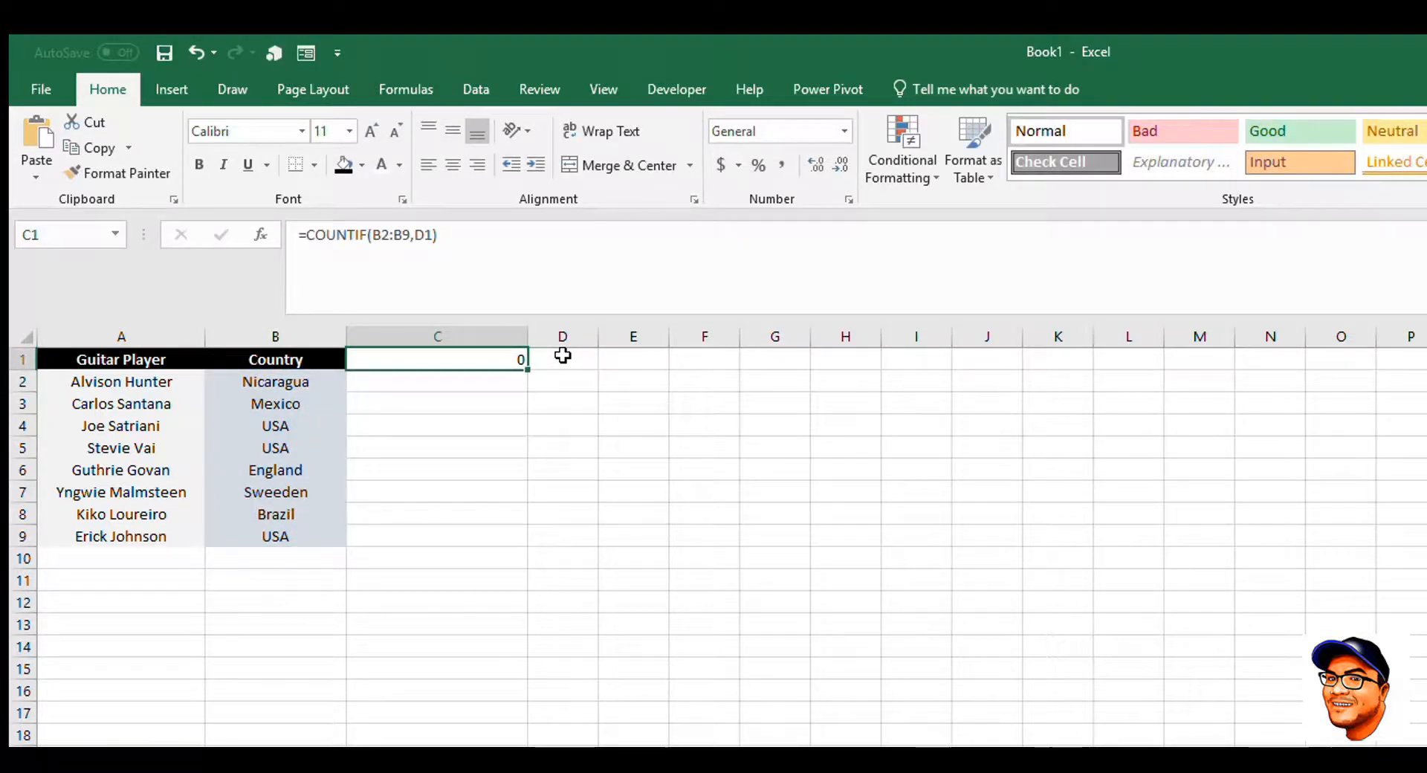
# Step: Widen column D and give cell D1 a yellow fill with a thick outside border
pyautogui.moveTo(599, 336); pyautogui.dragTo(747, 354)
pyautogui.click(611, 369)
pyautogui.click(605, 360)
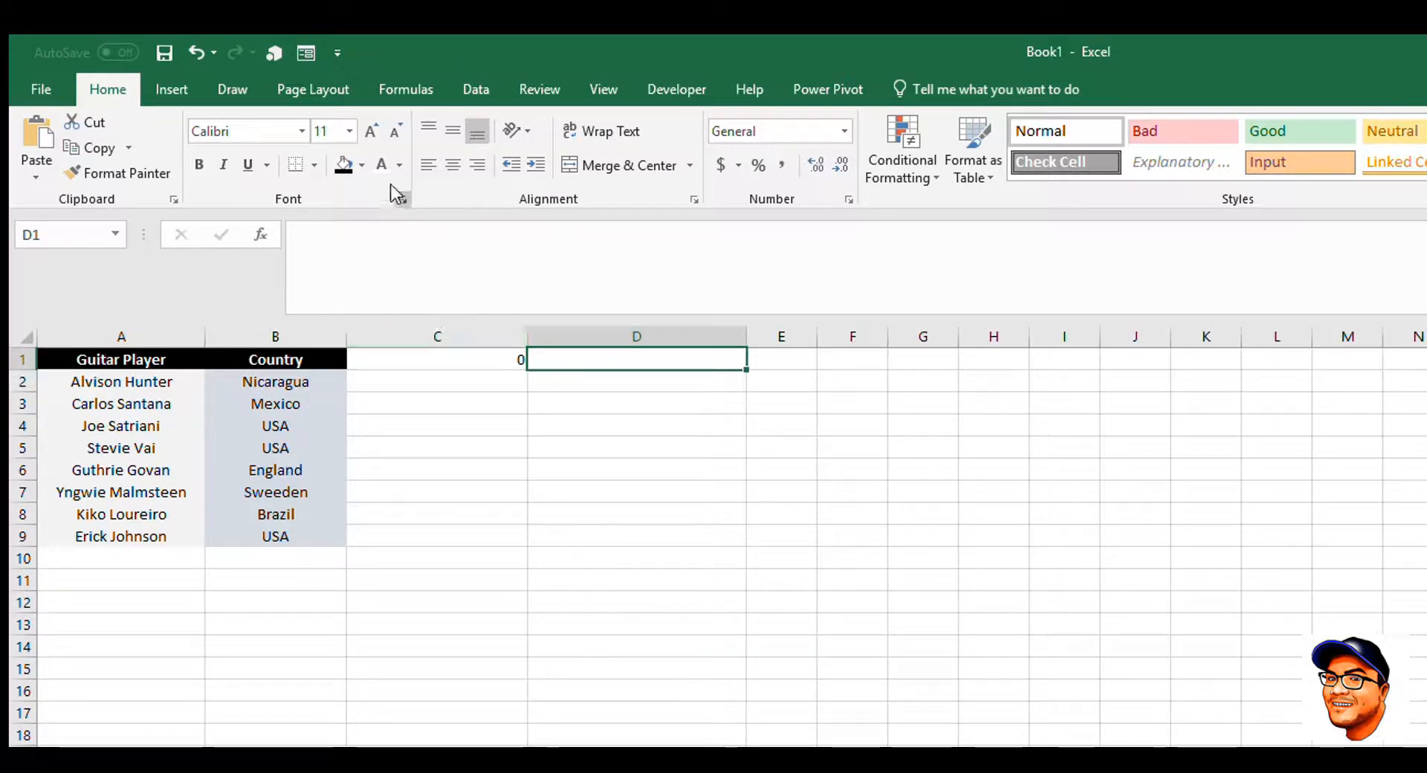
pyautogui.click(363, 165)
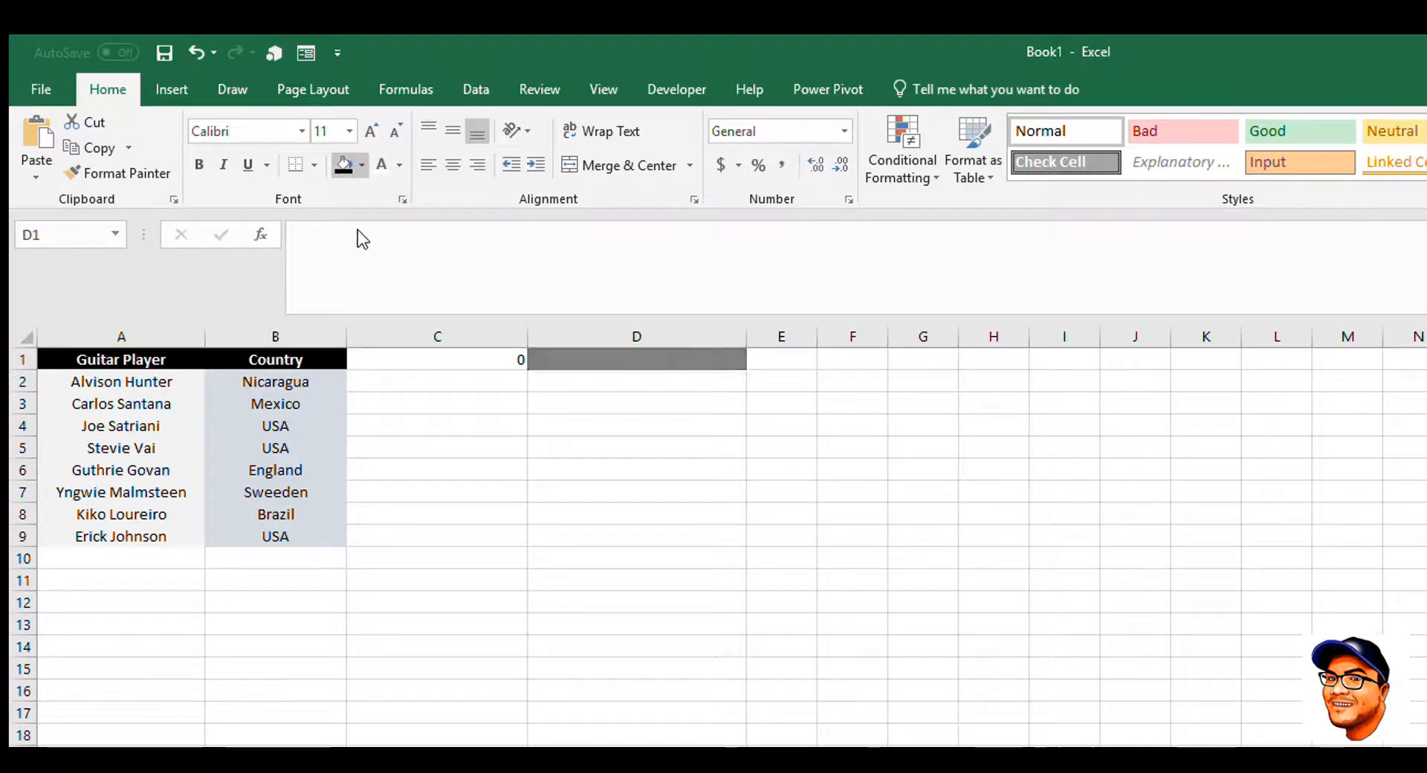
pyautogui.click(396, 328)
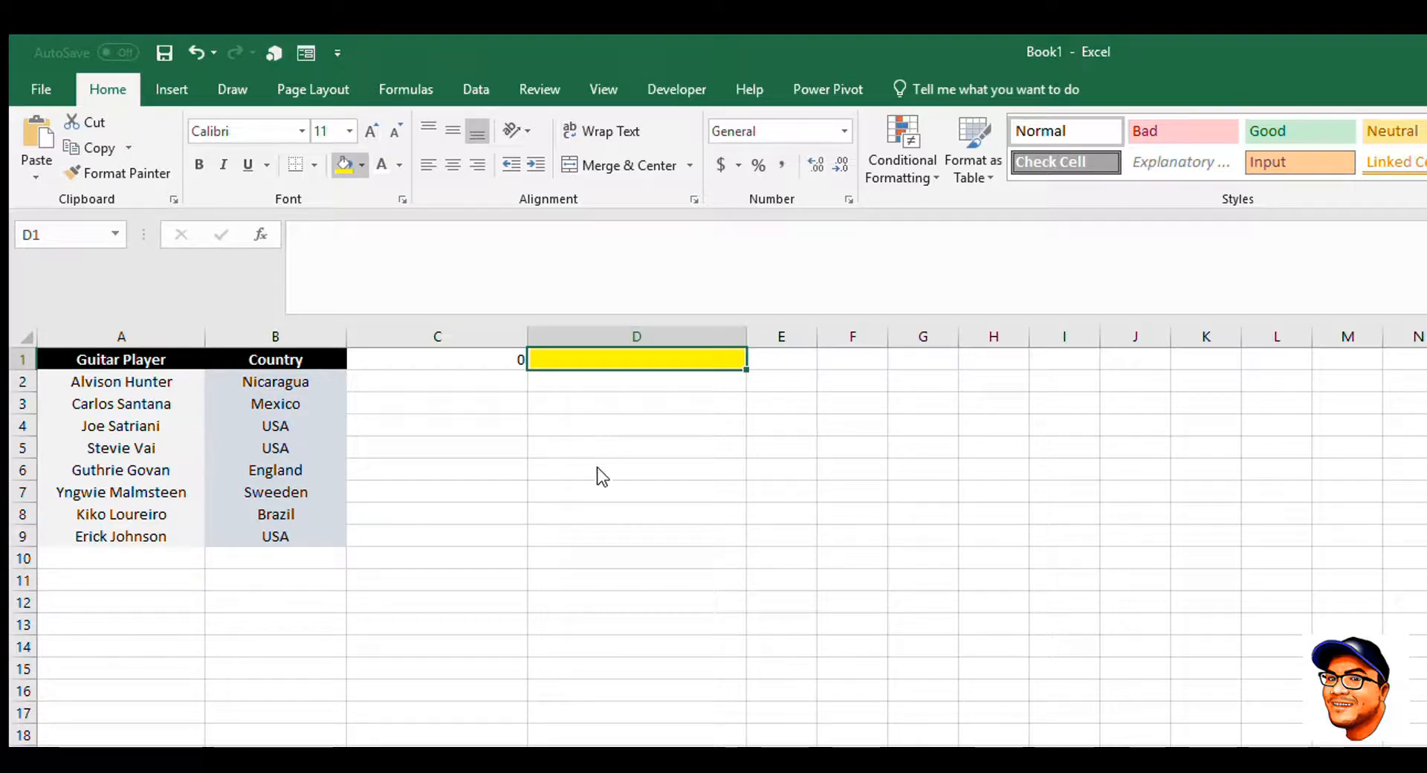
pyautogui.click(314, 165)
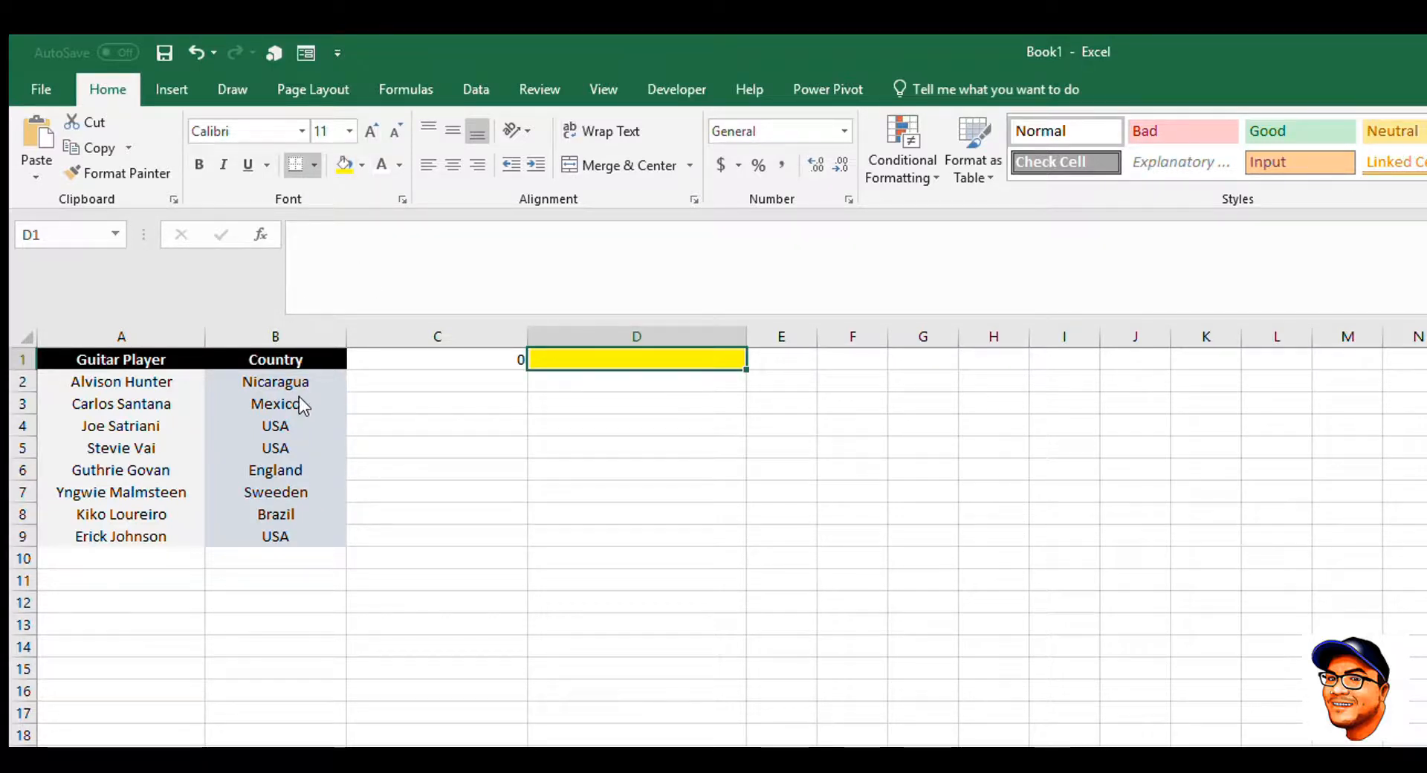
pyautogui.click(590, 435)
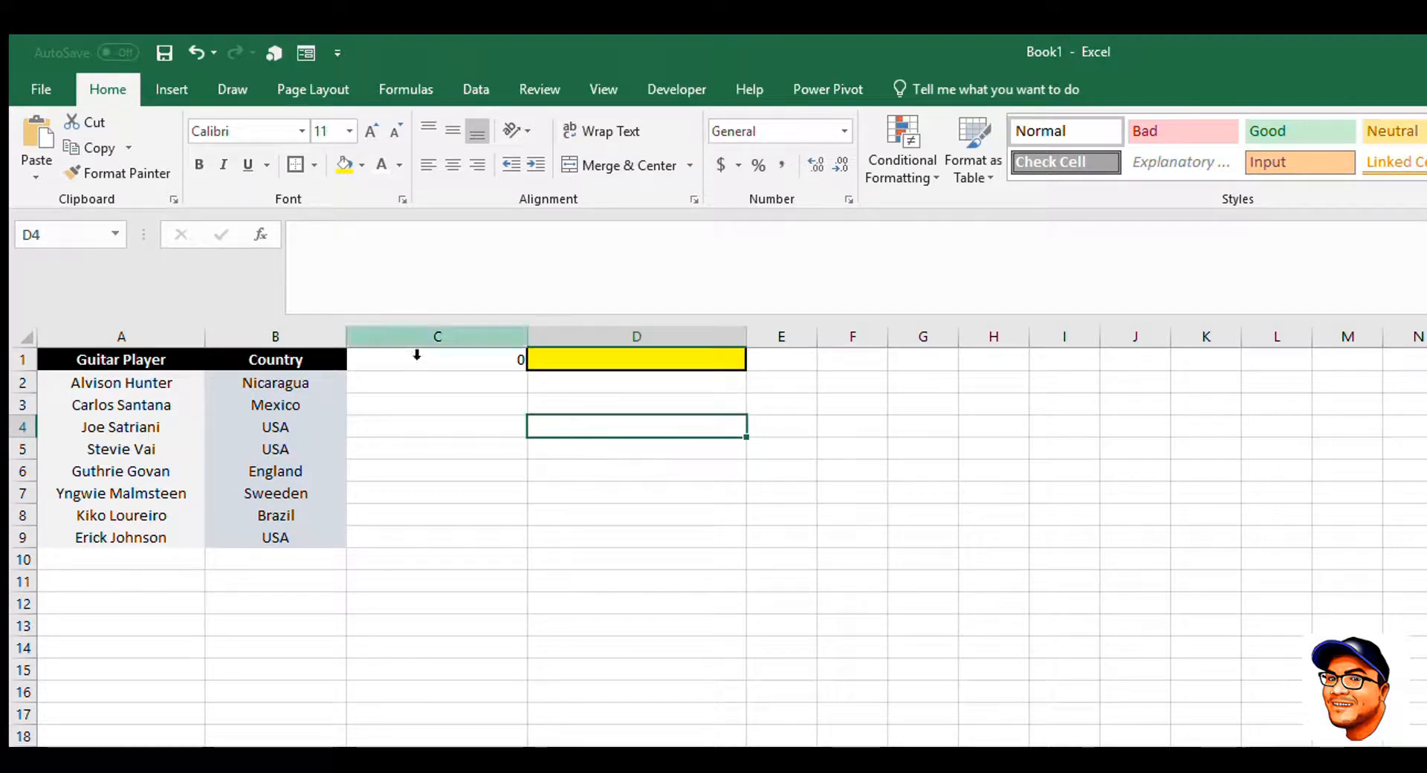
# Step: Center the contents of cells C1:D1 horizontally and vertically
pyautogui.click(446, 356)
pyautogui.moveTo(446, 357); pyautogui.dragTo(557, 363)
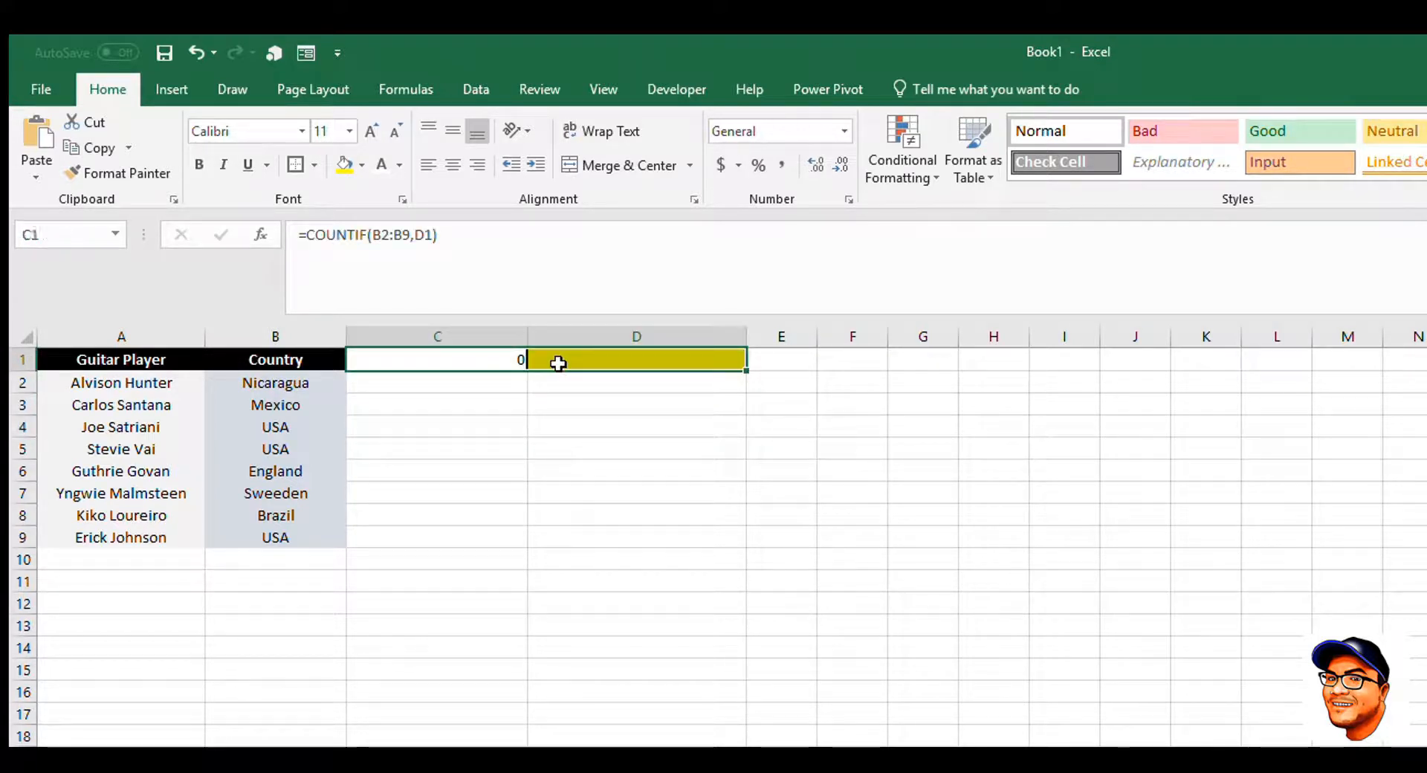
pyautogui.click(453, 165)
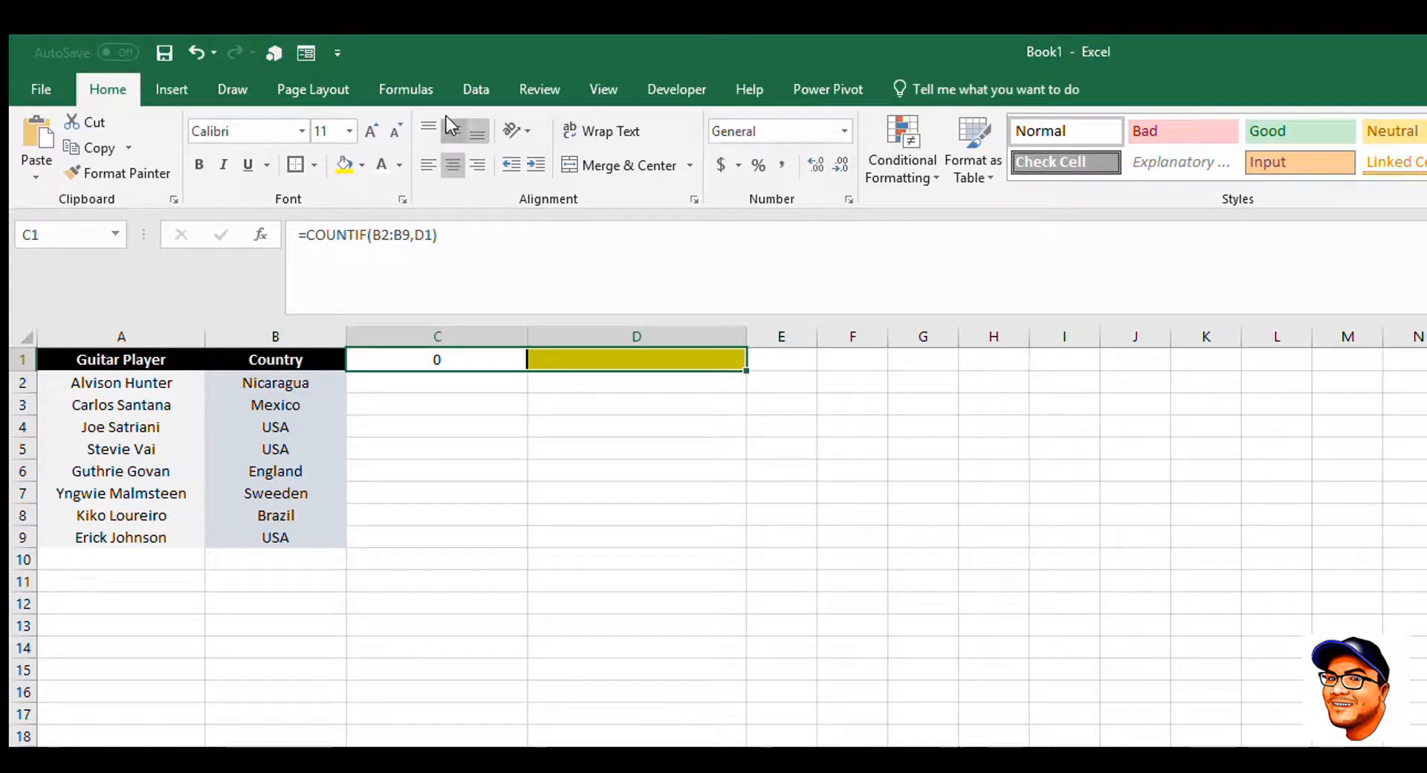
pyautogui.click(553, 461)
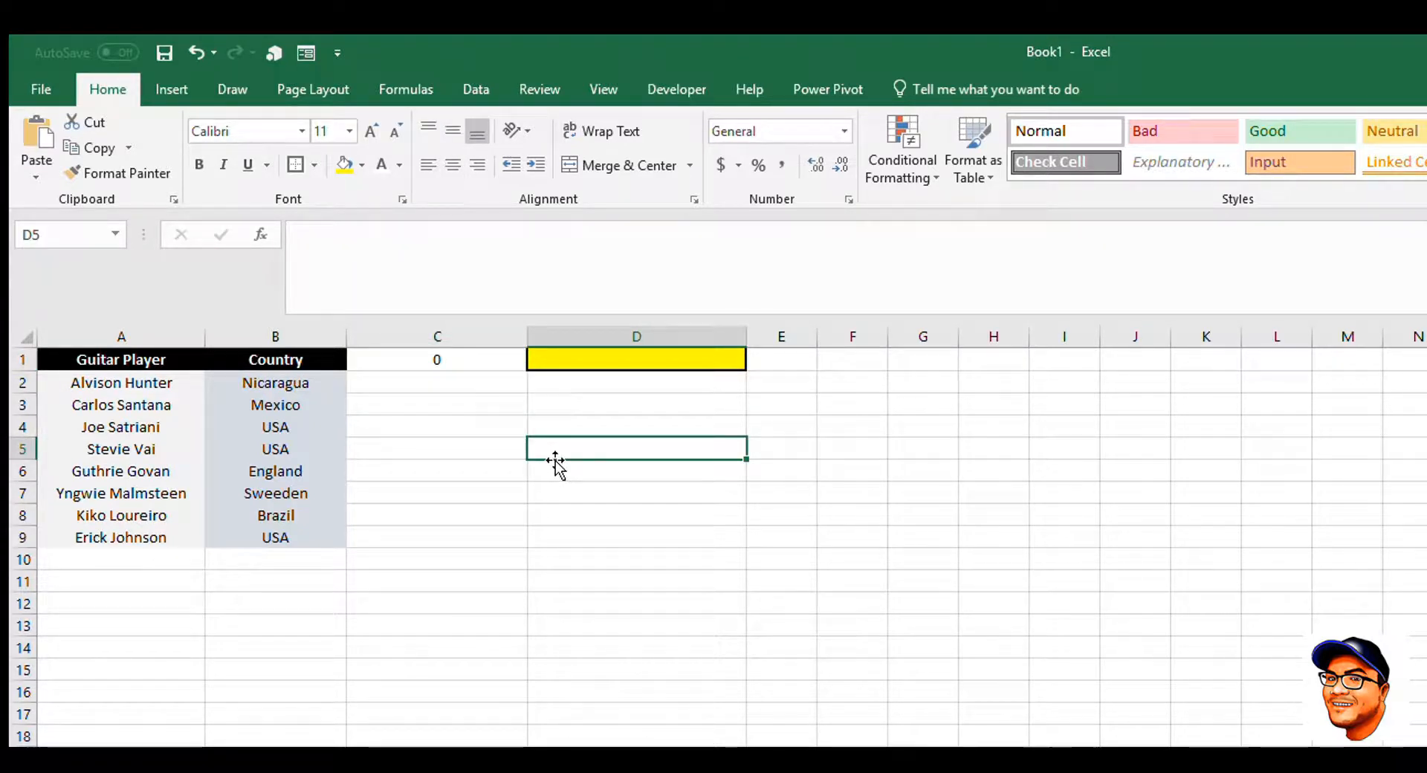
# Step: Enter Nicaragua in cell D1 as the country to count
pyautogui.press('Up')
pyautogui.press('Up')
pyautogui.press('Up')
pyautogui.press('Up')
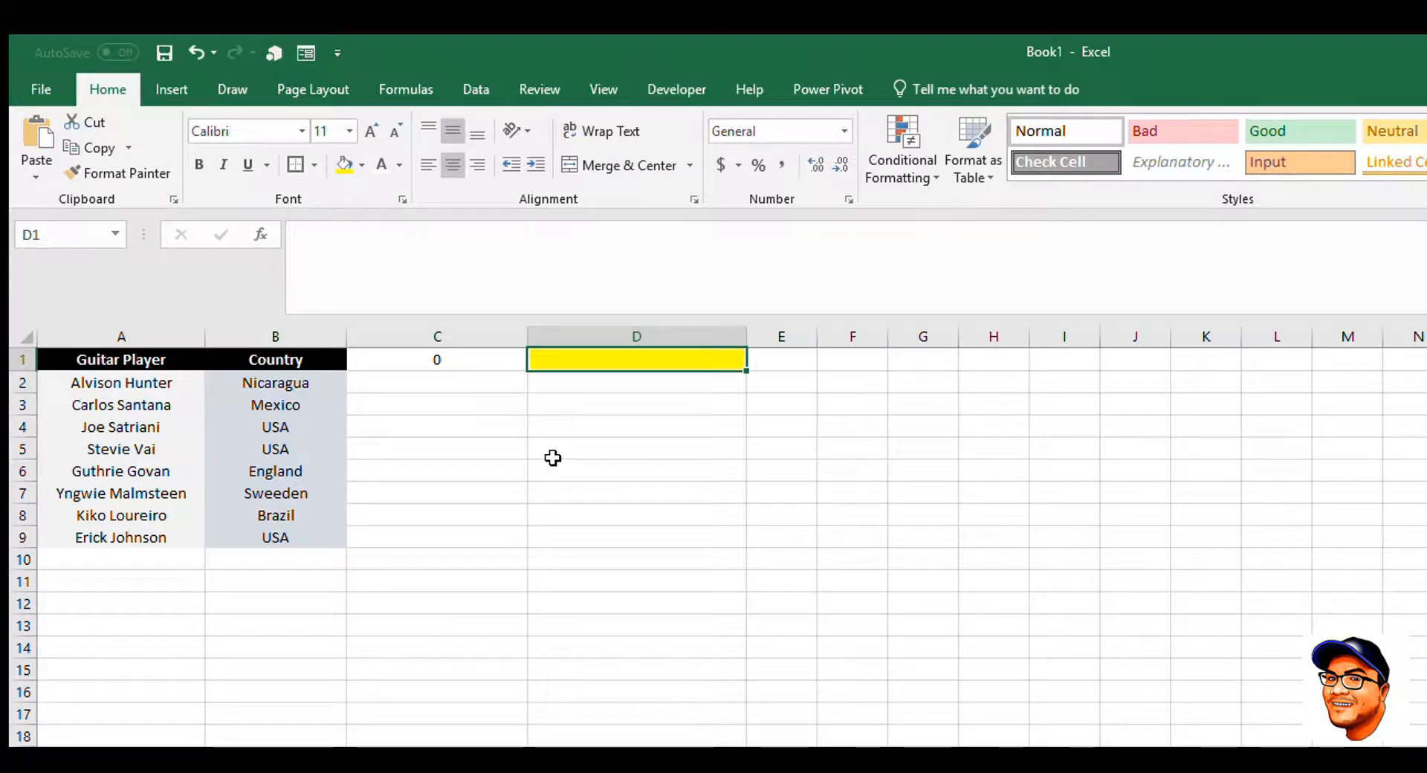
pyautogui.write('Nic')
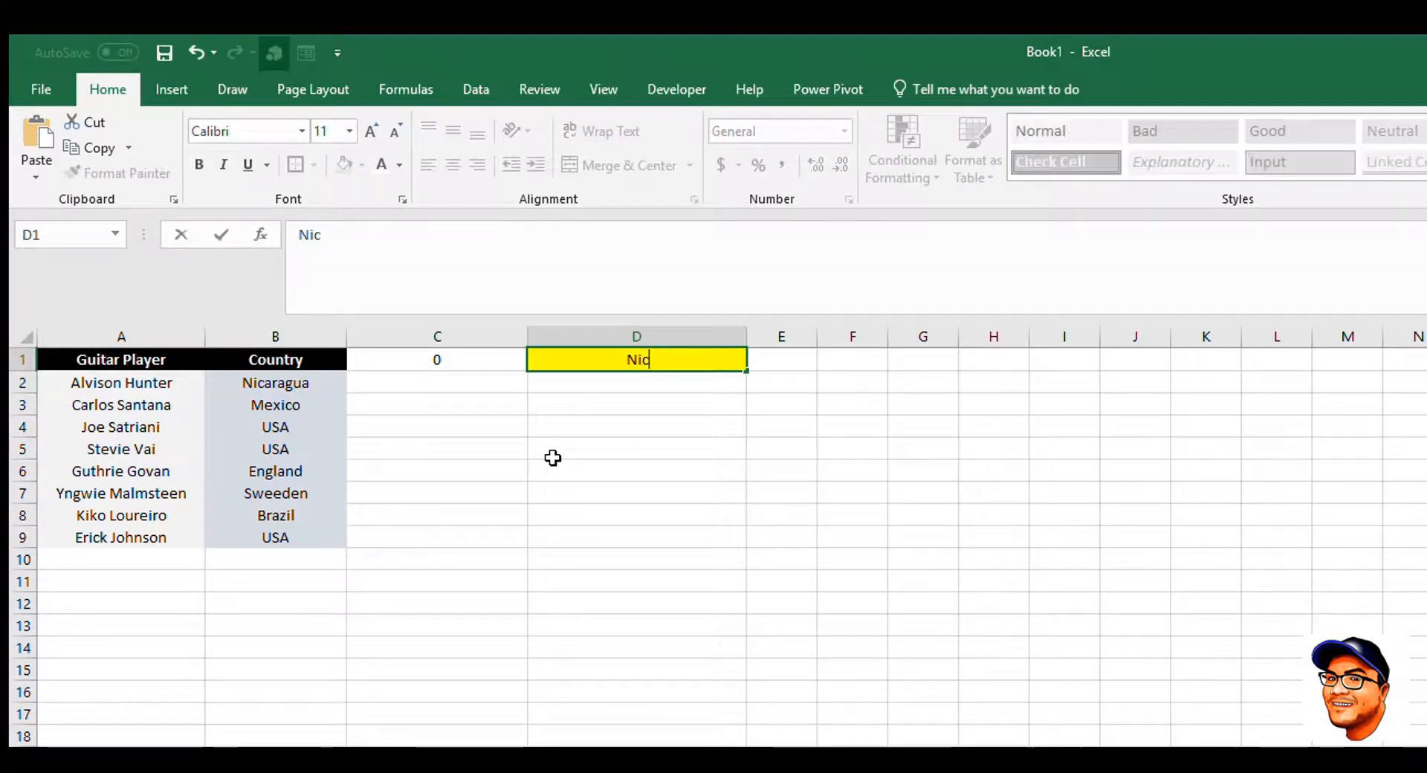
pyautogui.write('aragua')
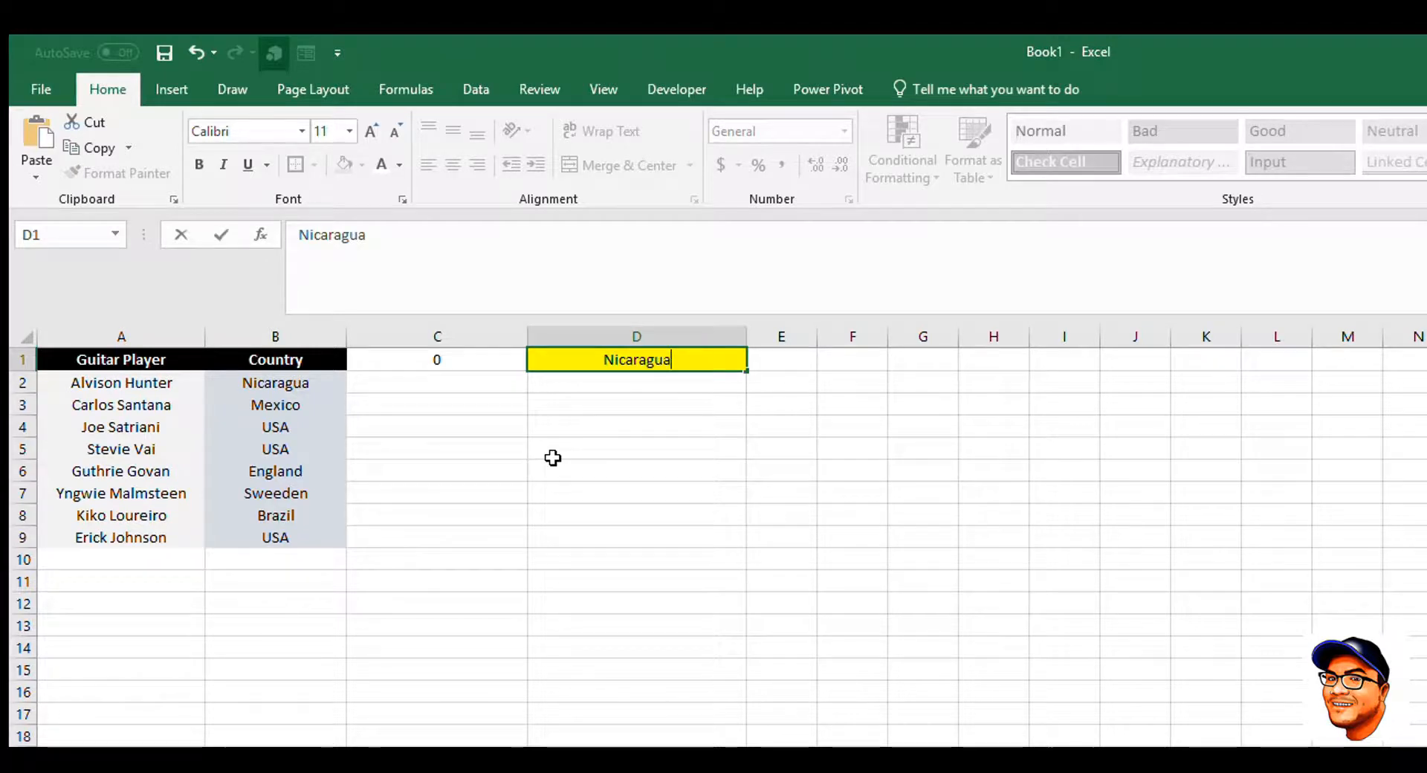
pyautogui.press('Return')
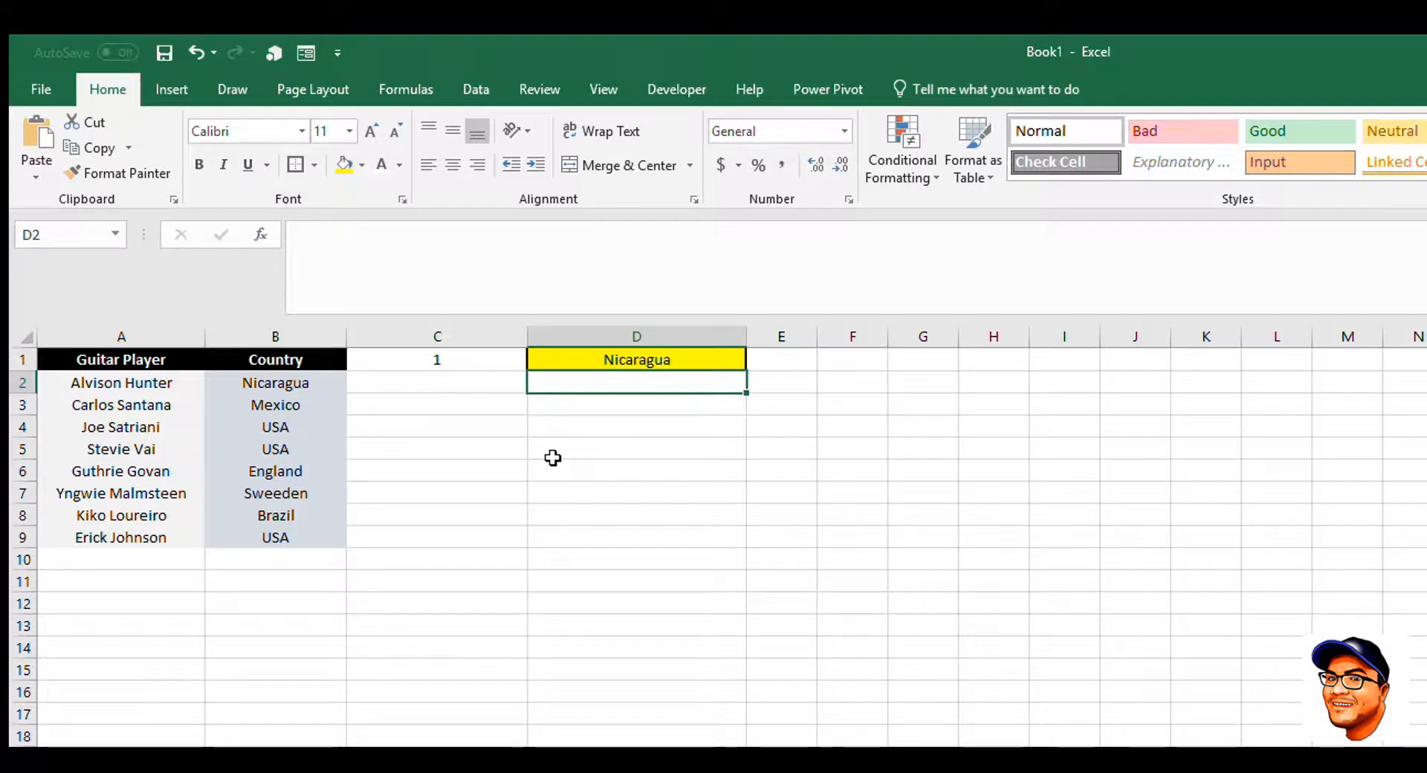
# Step: Replace the country in cell D1 with England to test the count formula
pyautogui.press('Up')
pyautogui.write('England')
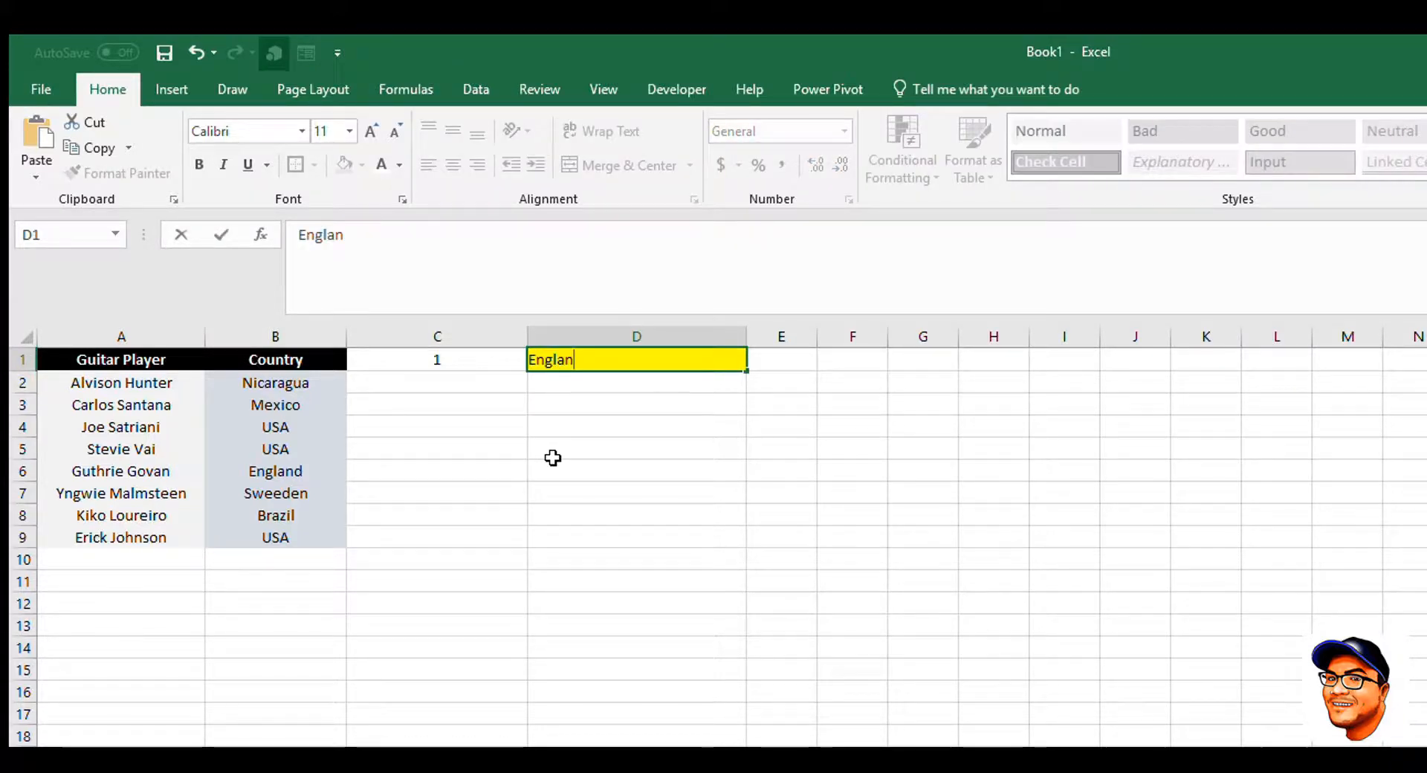
pyautogui.press('Return')
pyautogui.press('Up')
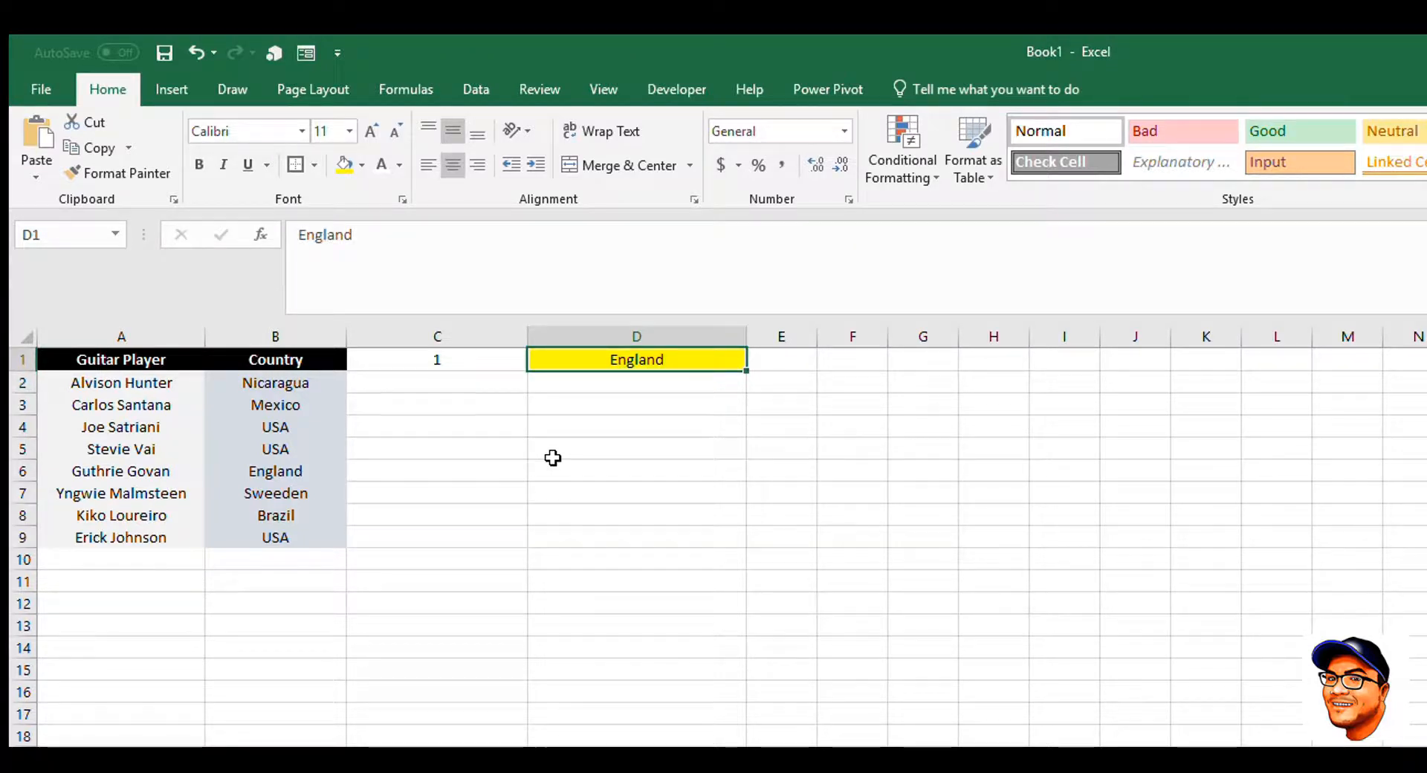
# Step: Change the country in cell D1 to Sweeden, spelled as in the Country column
pyautogui.write('swe')
pyautogui.press('BackSpace')
pyautogui.press('BackSpace')
pyautogui.press('BackSpace')
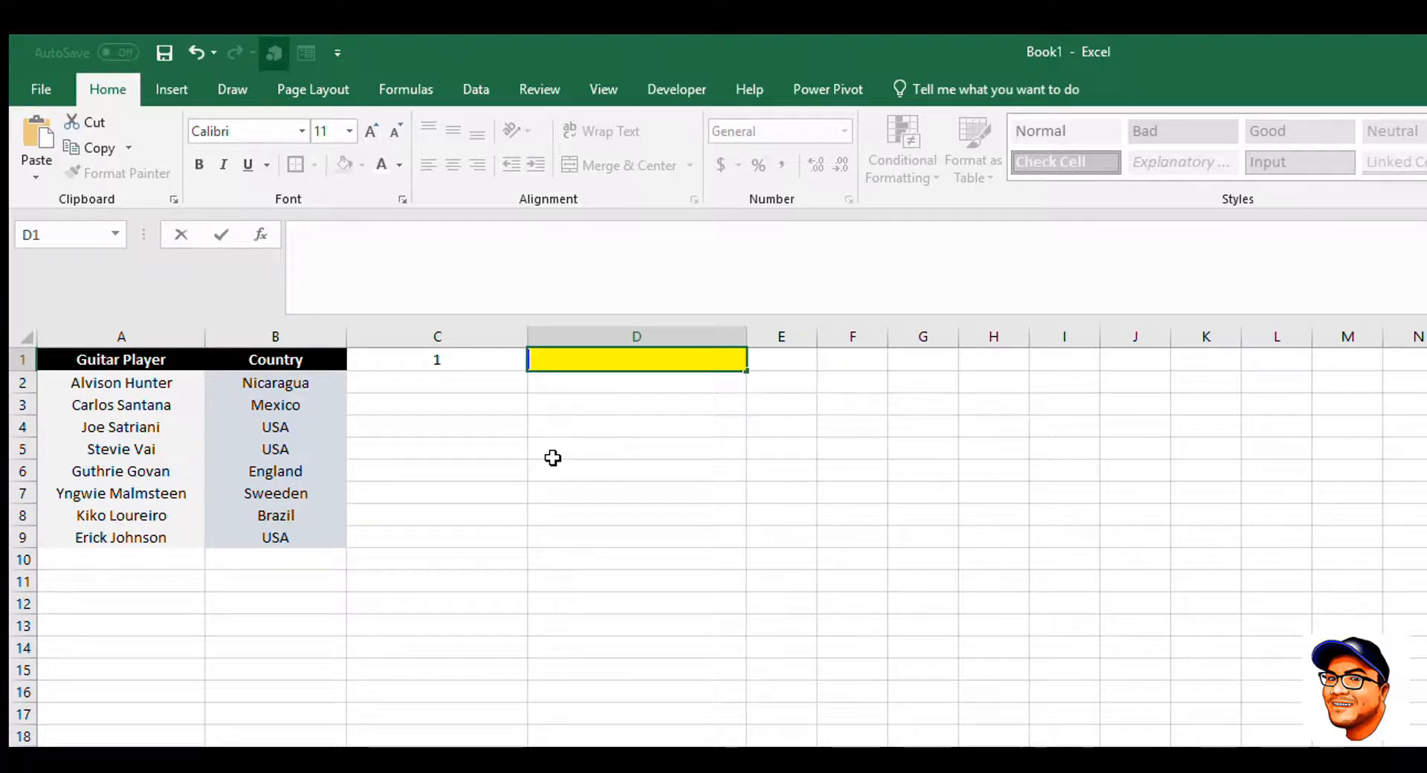
pyautogui.write('Sweeden')
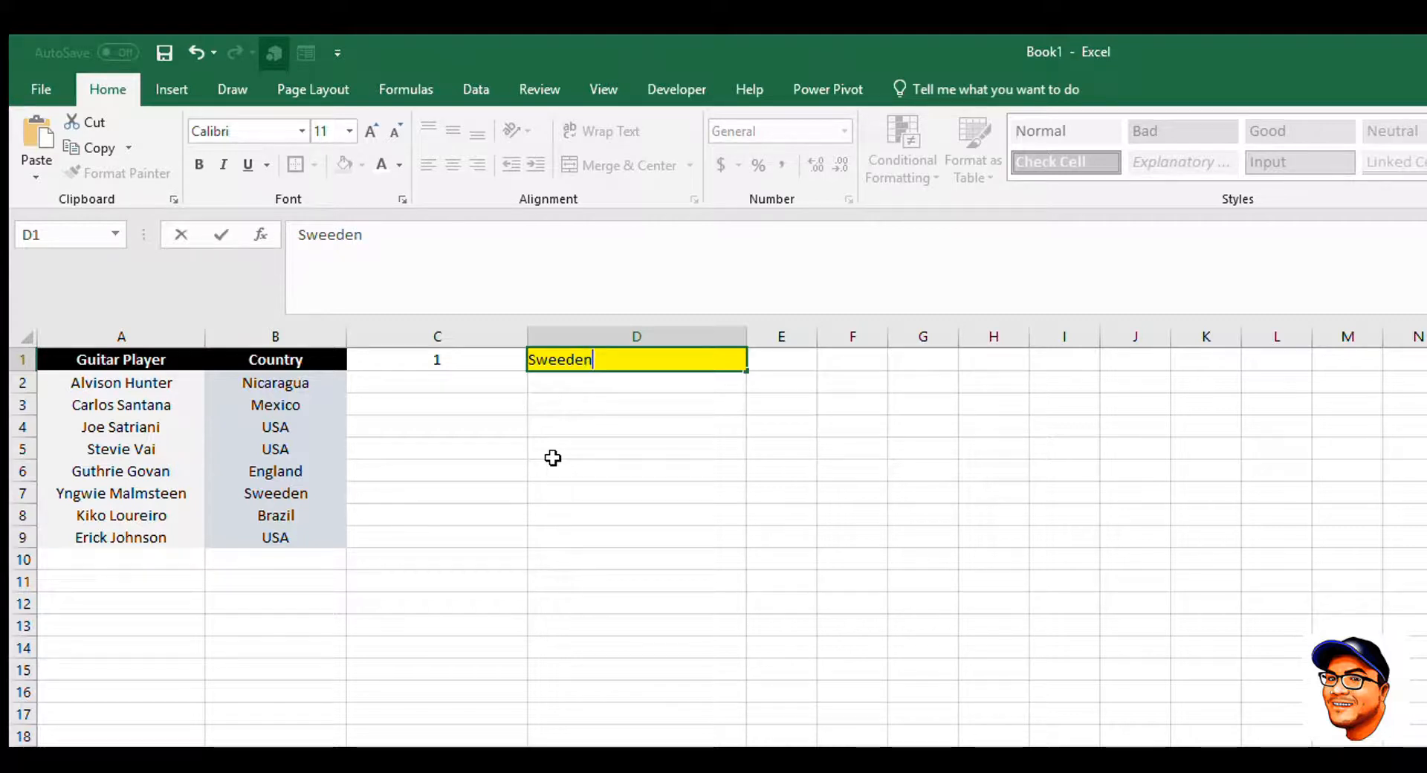
pyautogui.hotkey('ctrl', 'Return')
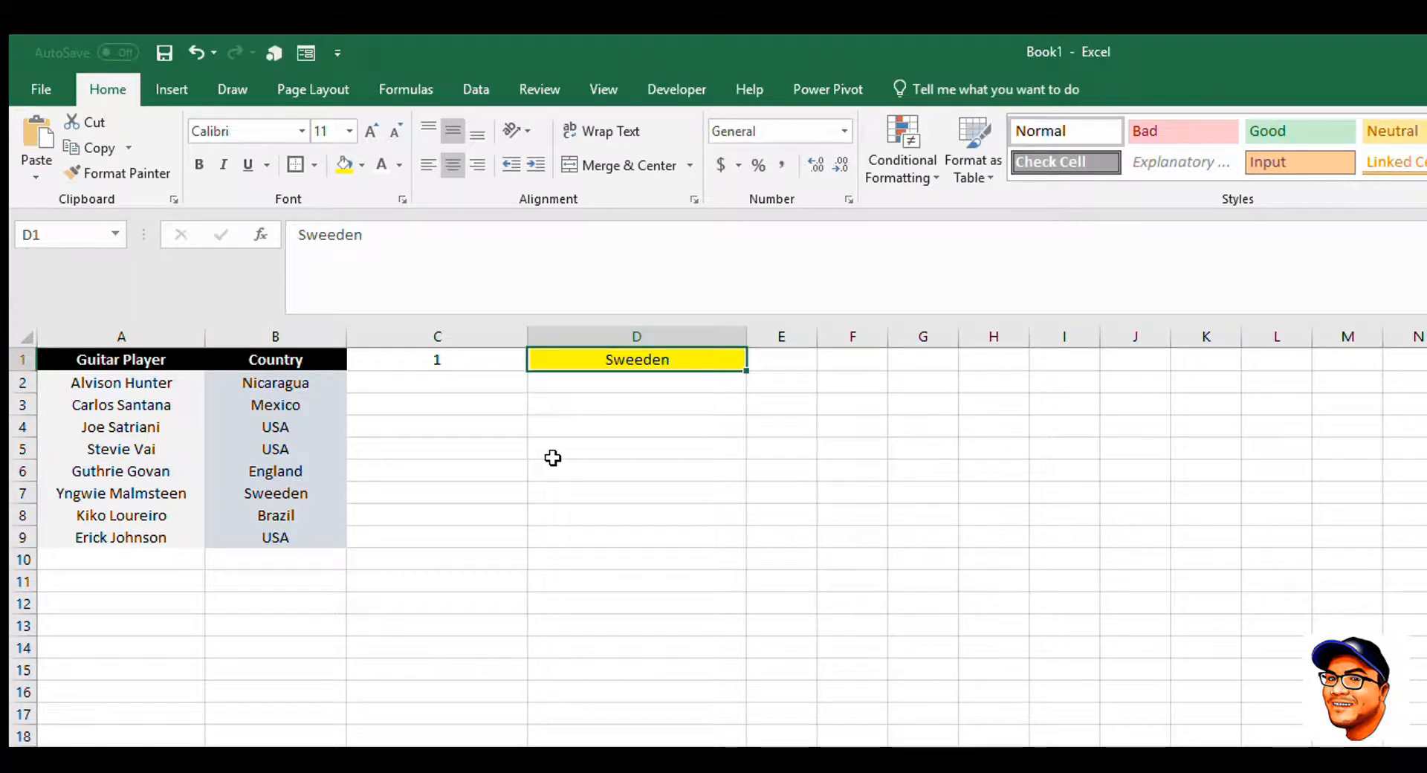
# Step: Test the count formula with two more countries in cell D1, first Brazil and finally USA
pyautogui.write('Brazil')
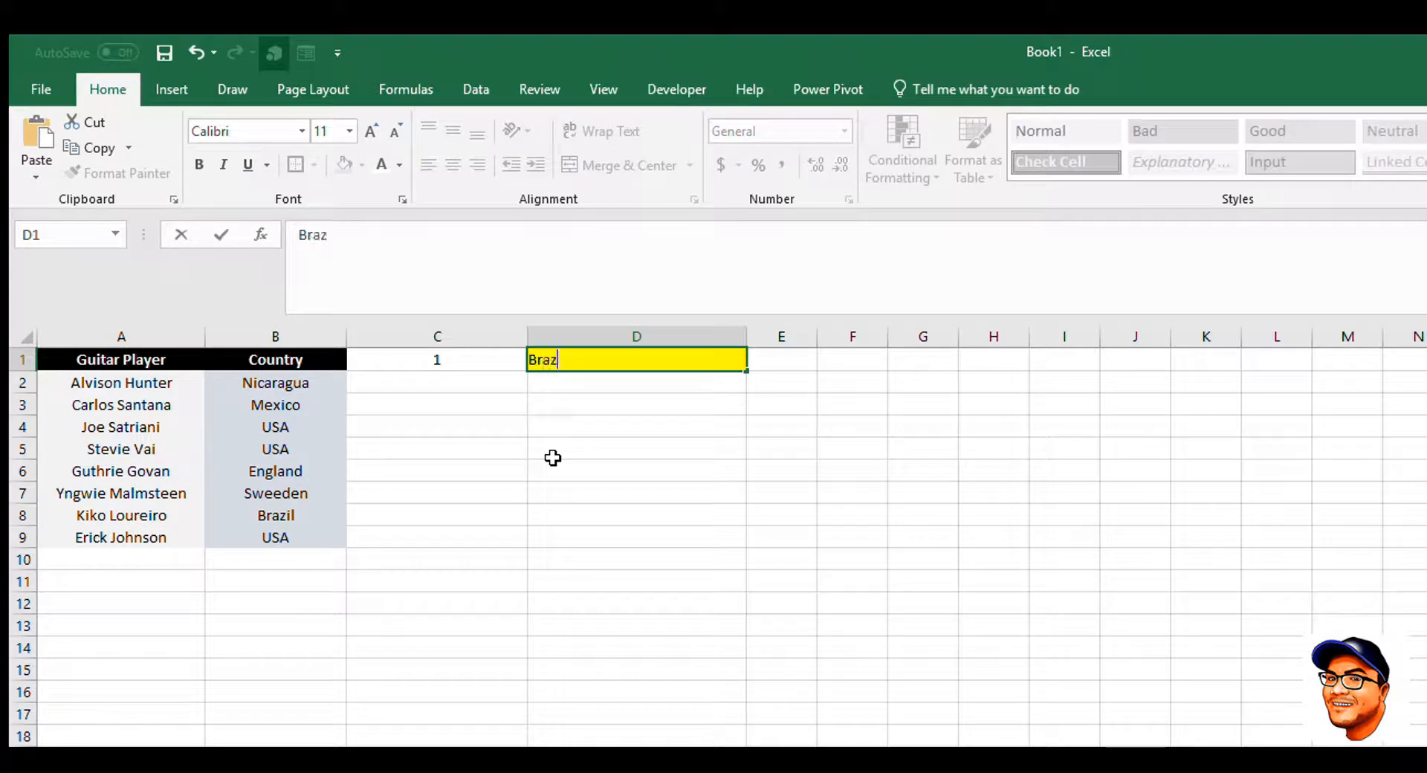
pyautogui.press('Return')
pyautogui.press('Up')
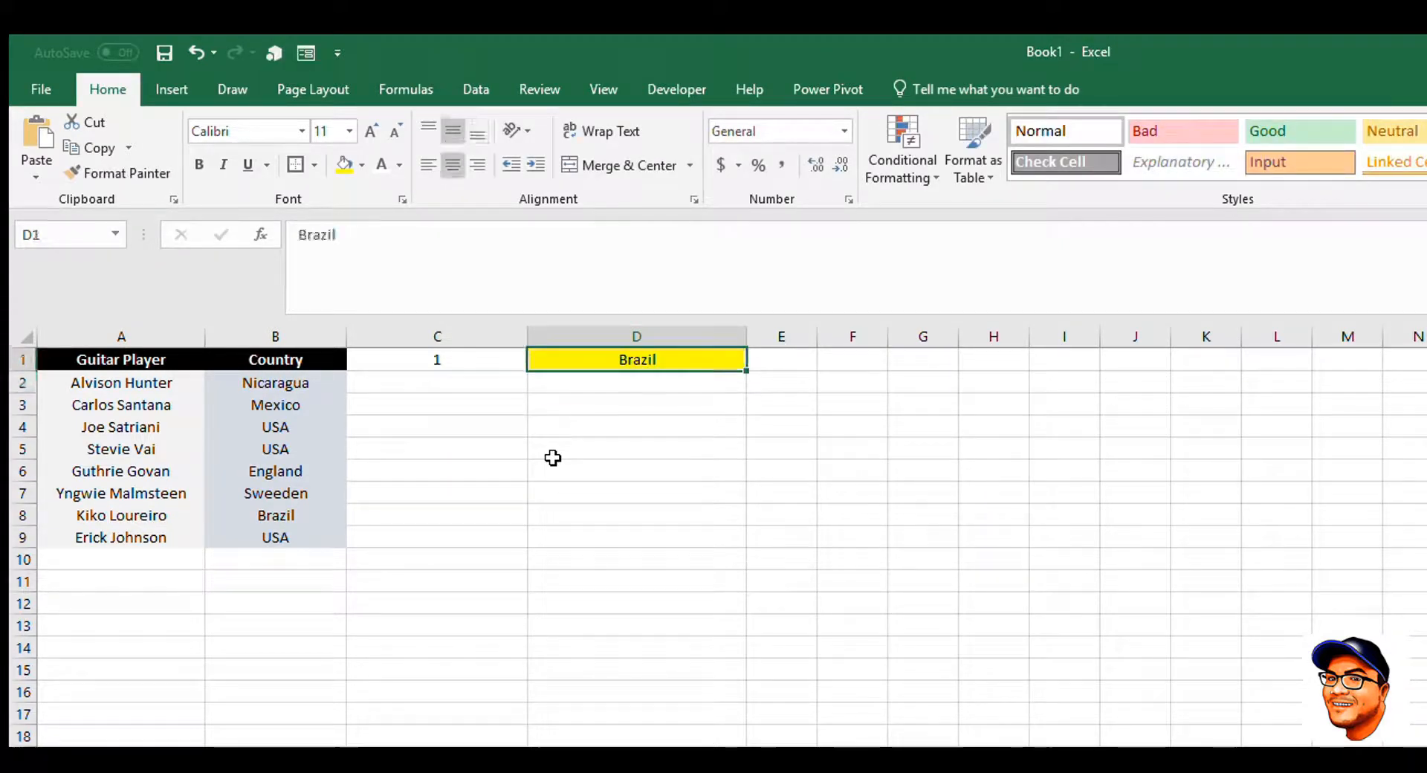
pyautogui.write('USA')
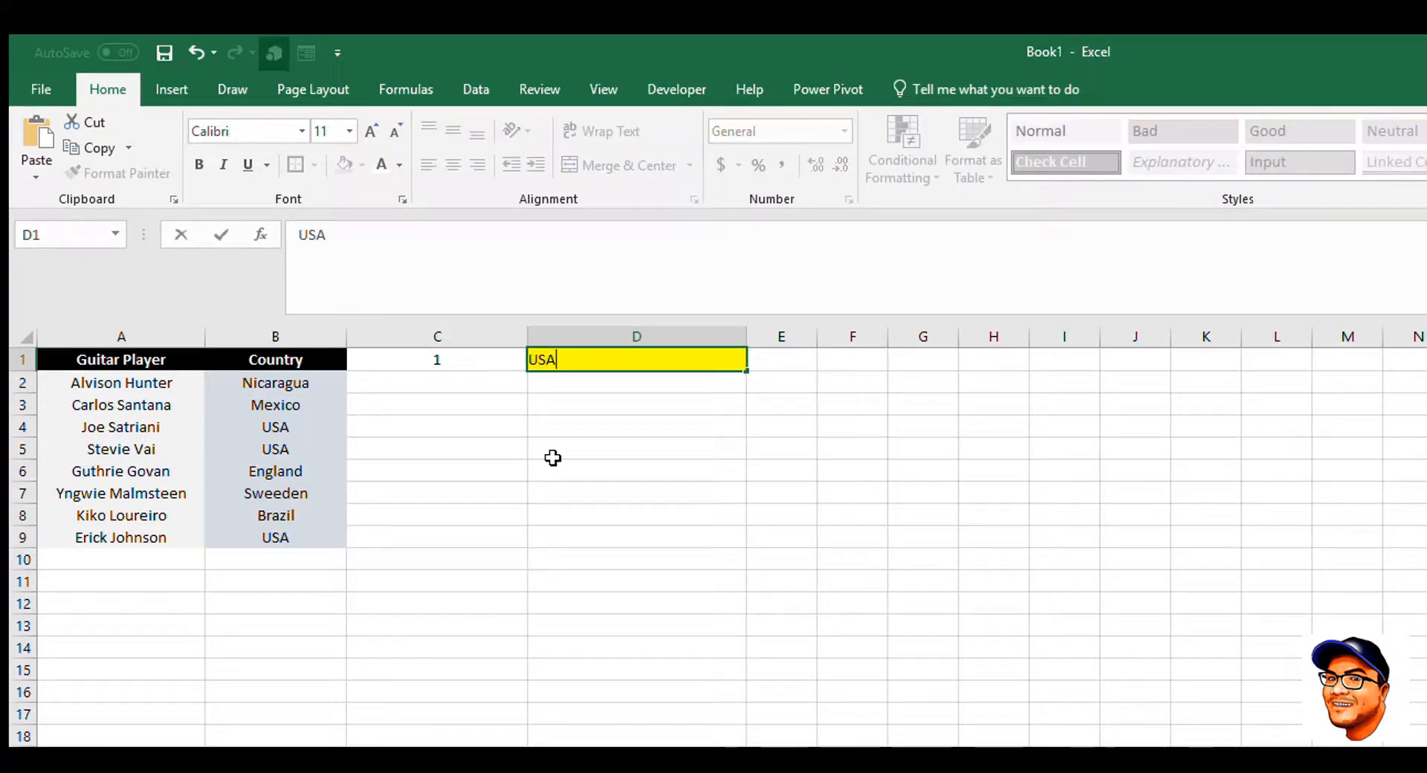
pyautogui.press('Return')
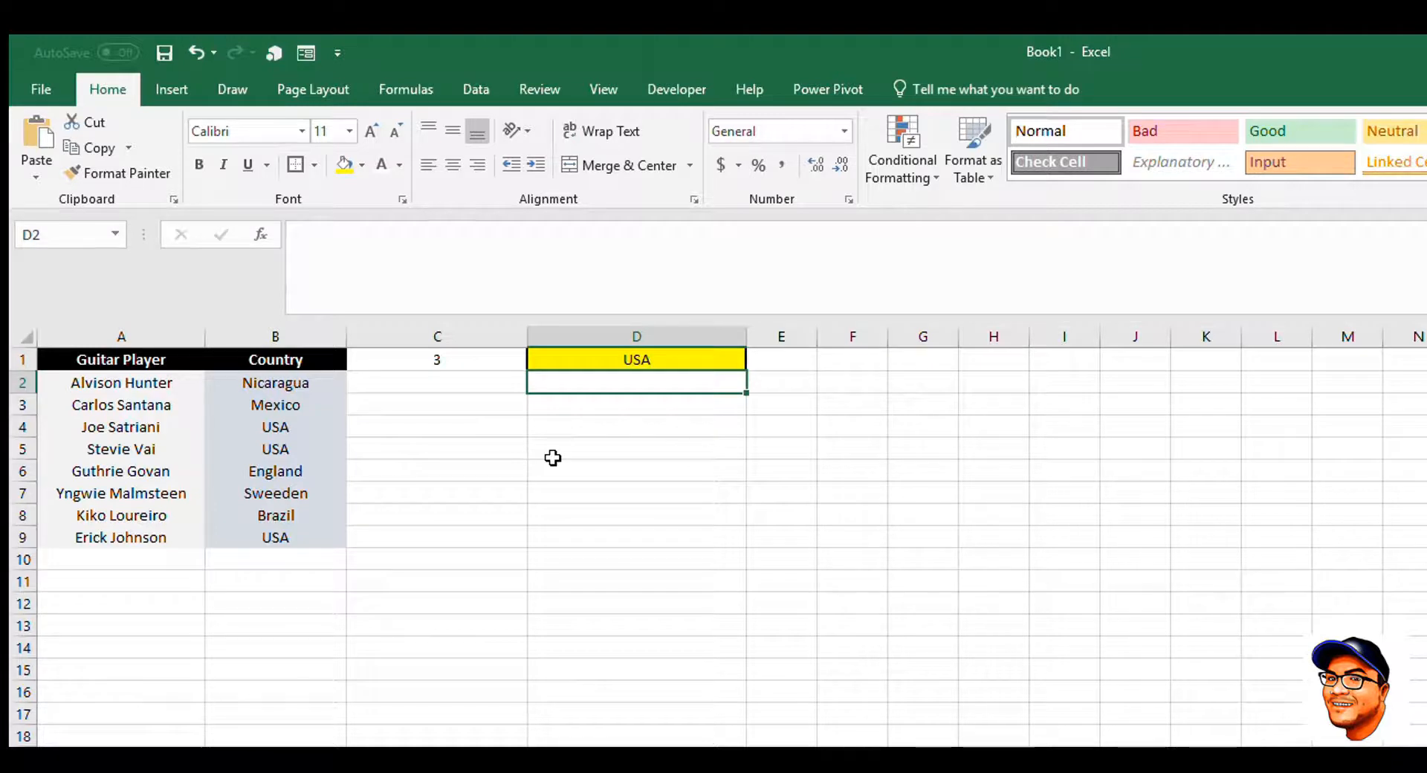
# Step: Apply data validation to cell D1, allowing a list with the countries in B2:B9 as its source
pyautogui.press('Up')
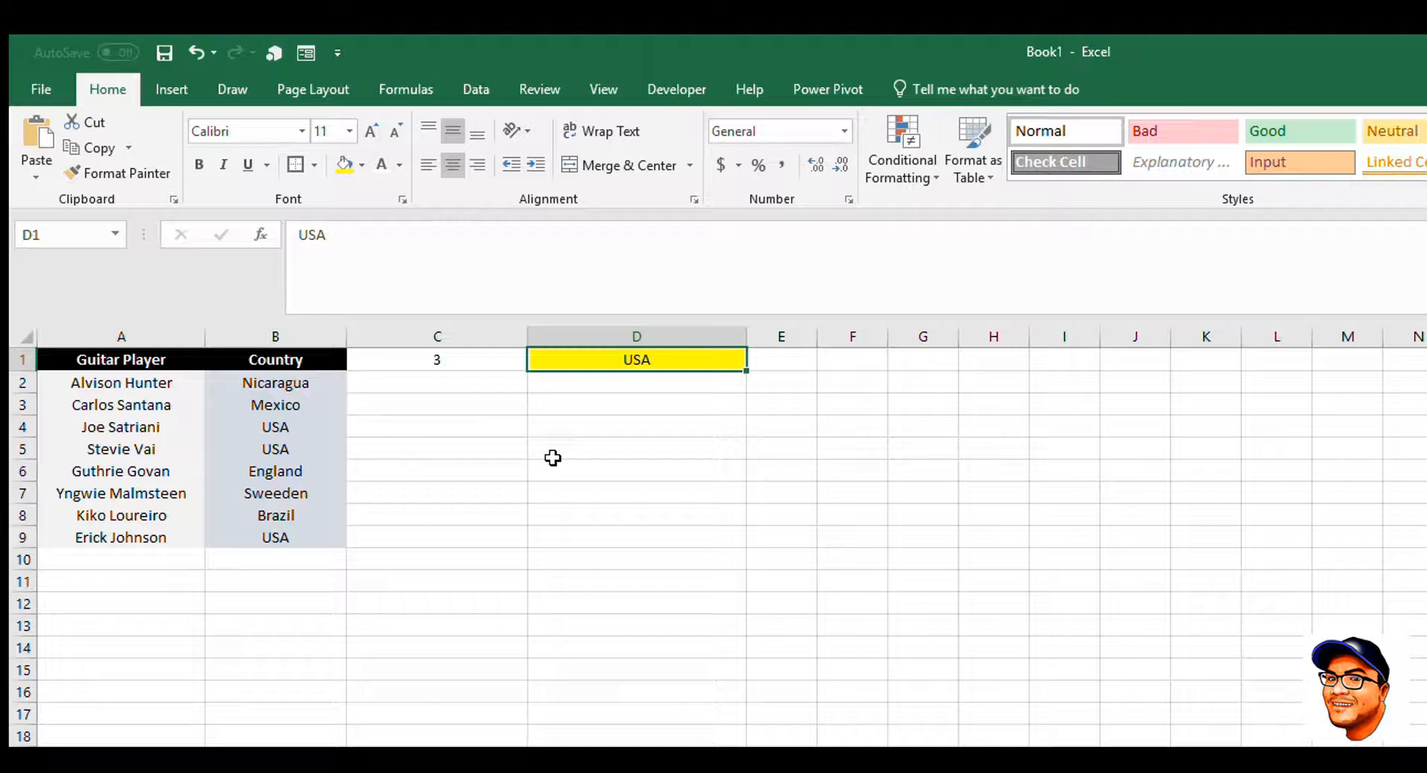
pyautogui.press('Down')
pyautogui.press('Up')
pyautogui.click(466, 83)
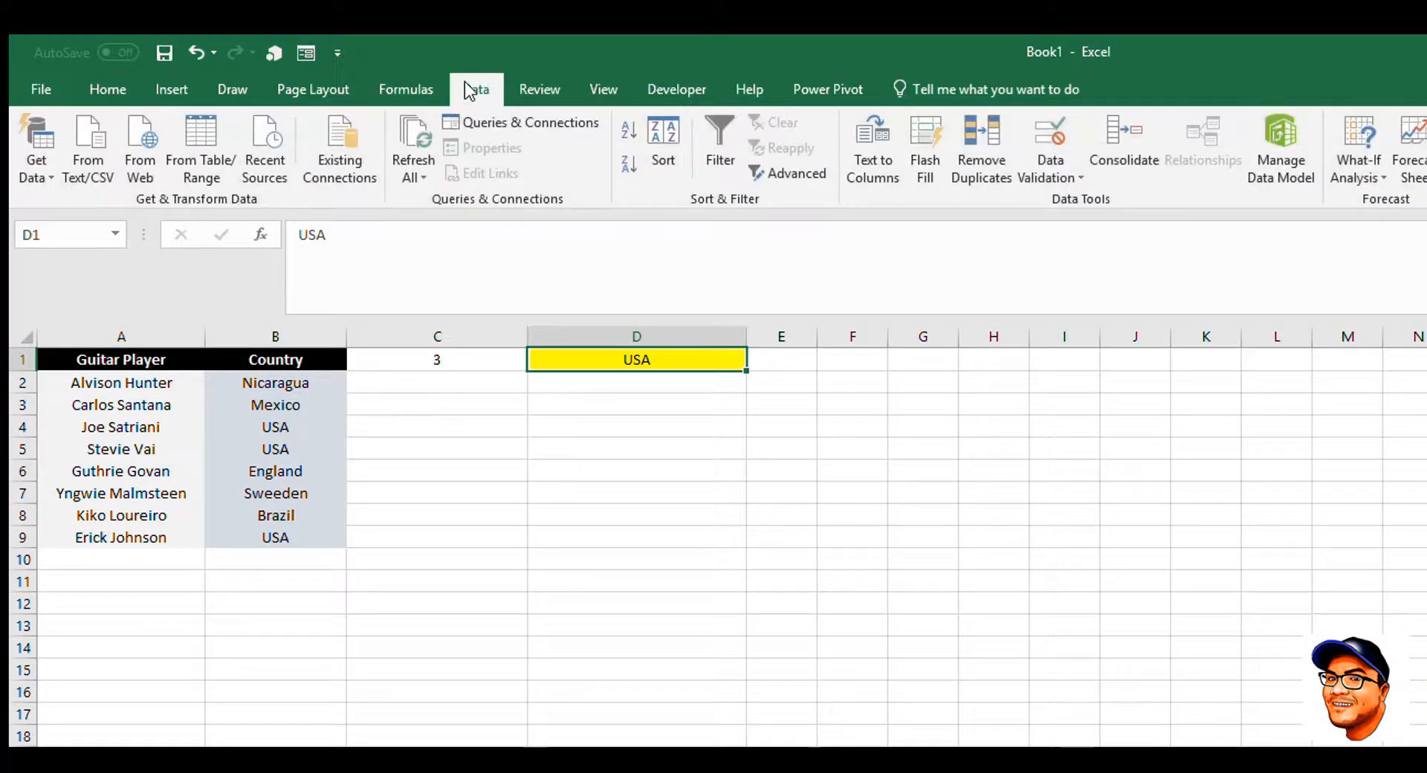
pyautogui.click(1072, 181)
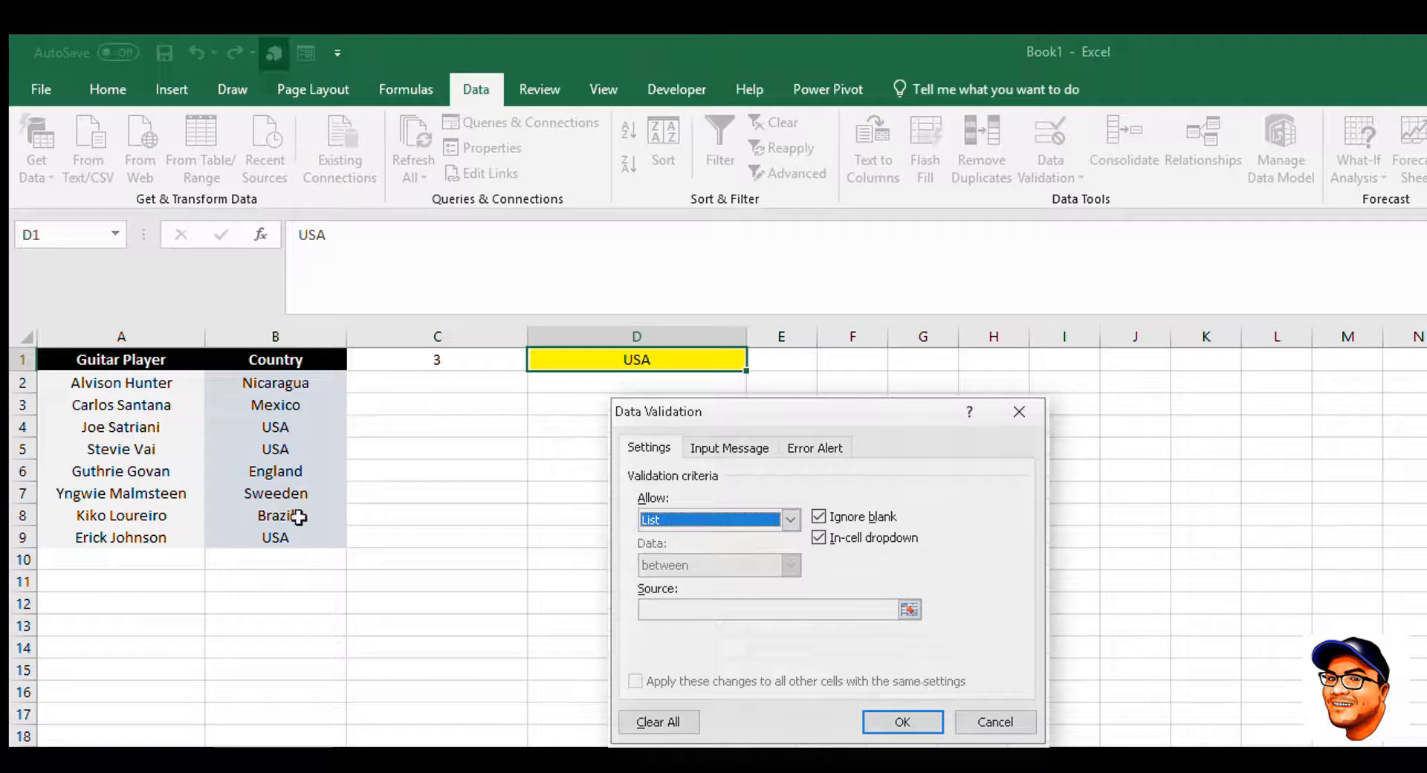
pyautogui.moveTo(237, 381); pyautogui.dragTo(271, 539)
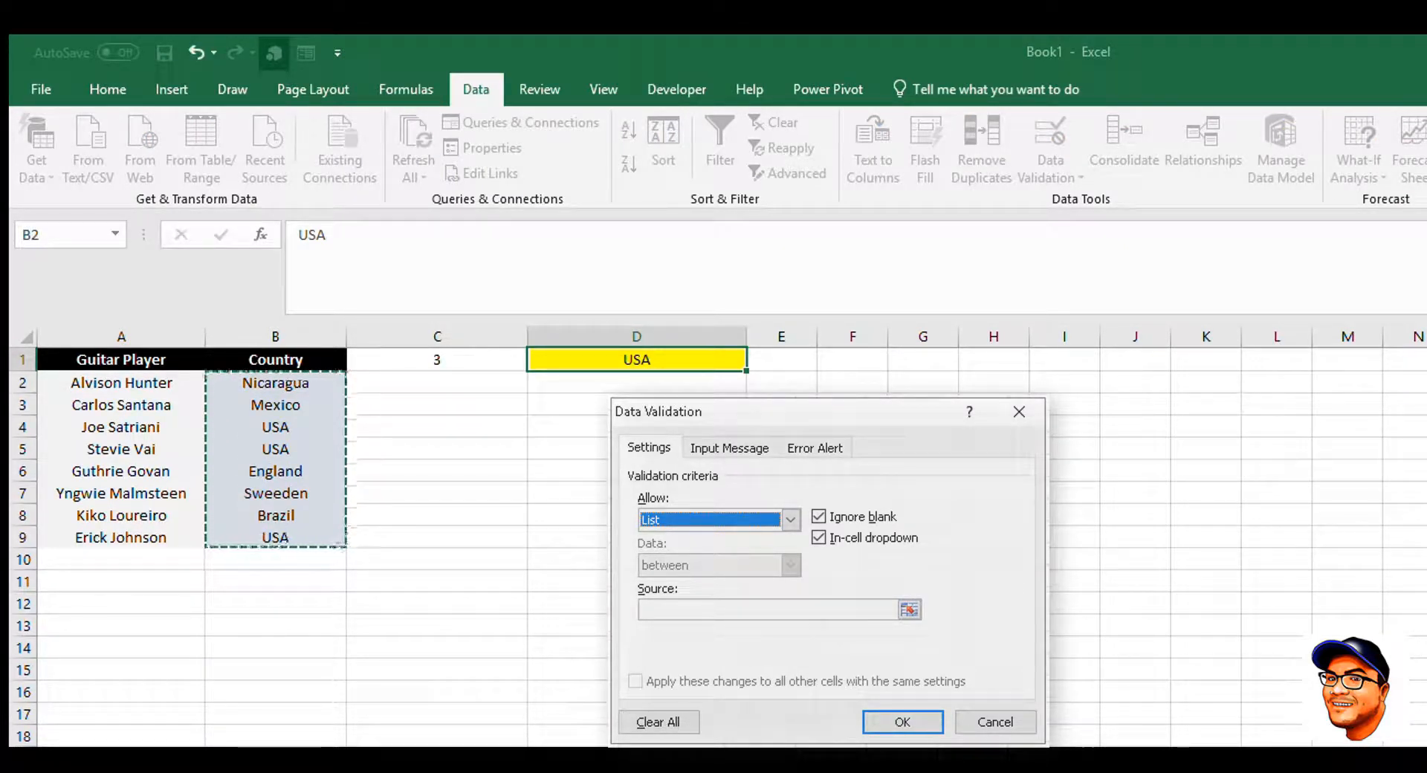
pyautogui.click(879, 718)
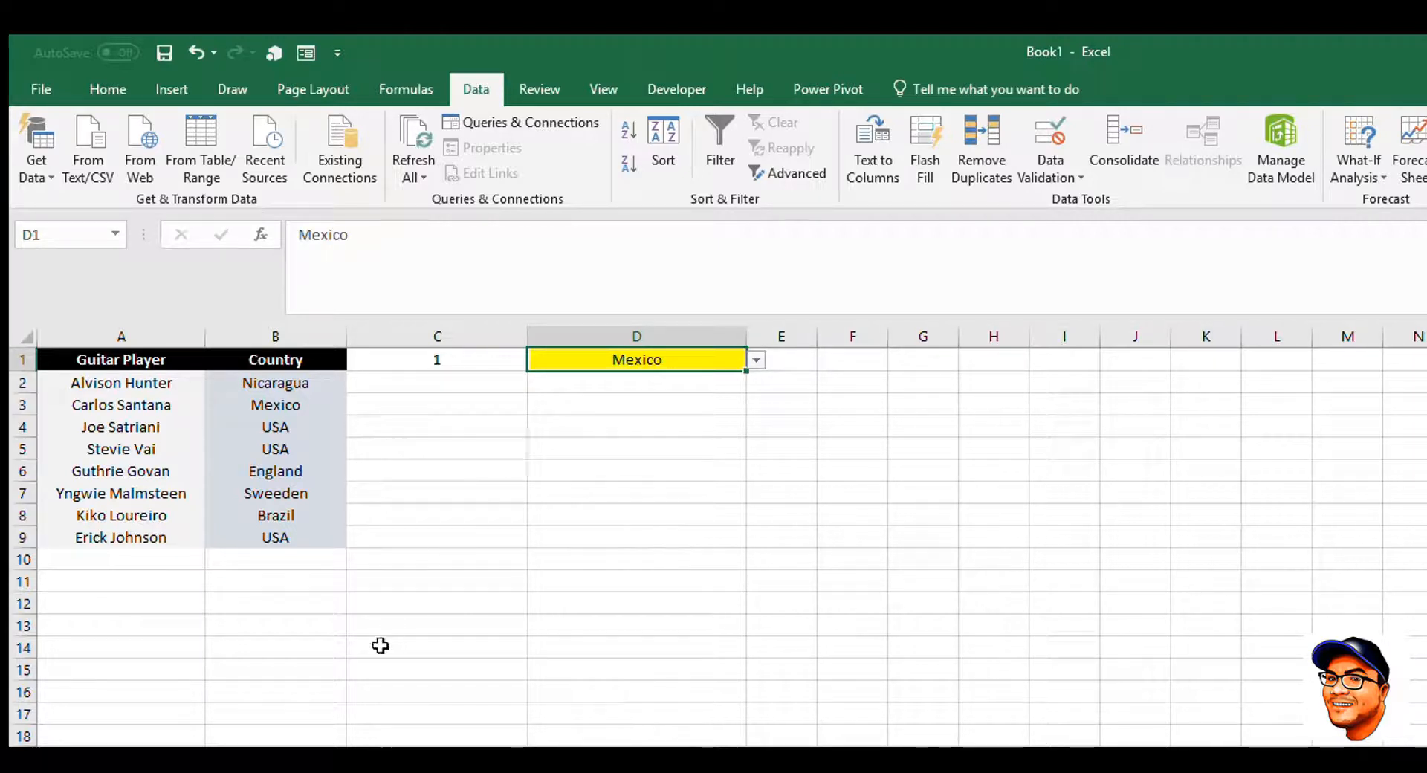
# Step: Check the COUNTIF formula in cell C1, and switch the country chosen from D1's validation list to Brazil and finally USA
pyautogui.click(576, 494)
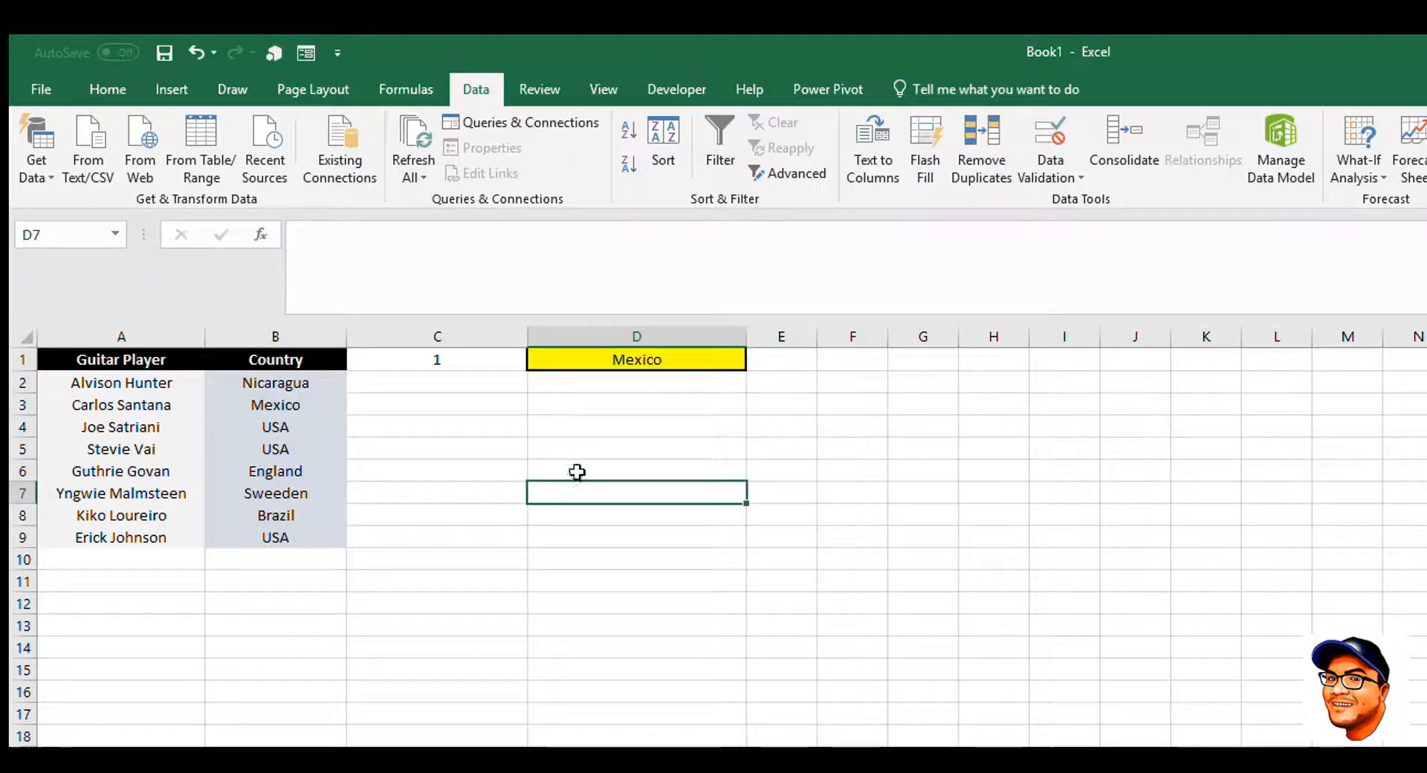
pyautogui.click(440, 358)
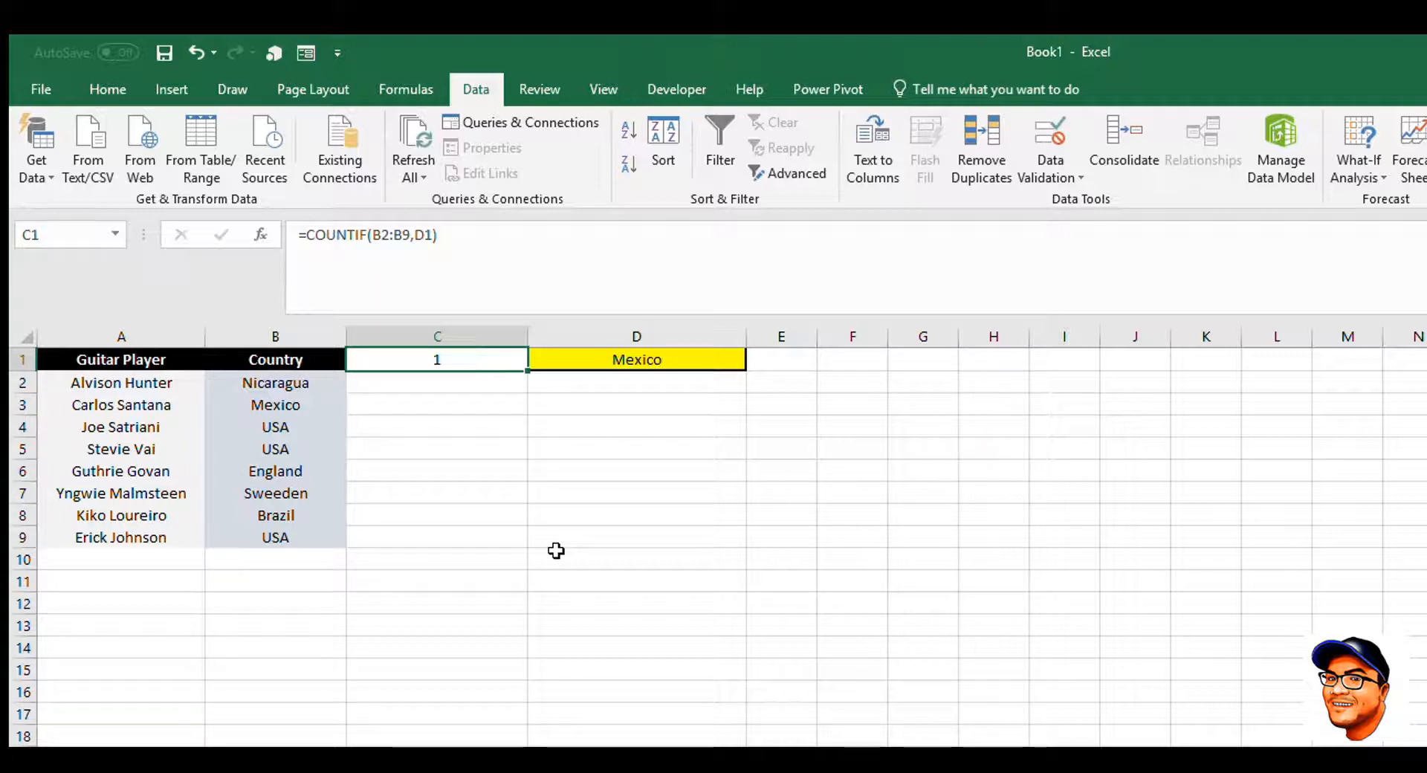
pyautogui.click(727, 363)
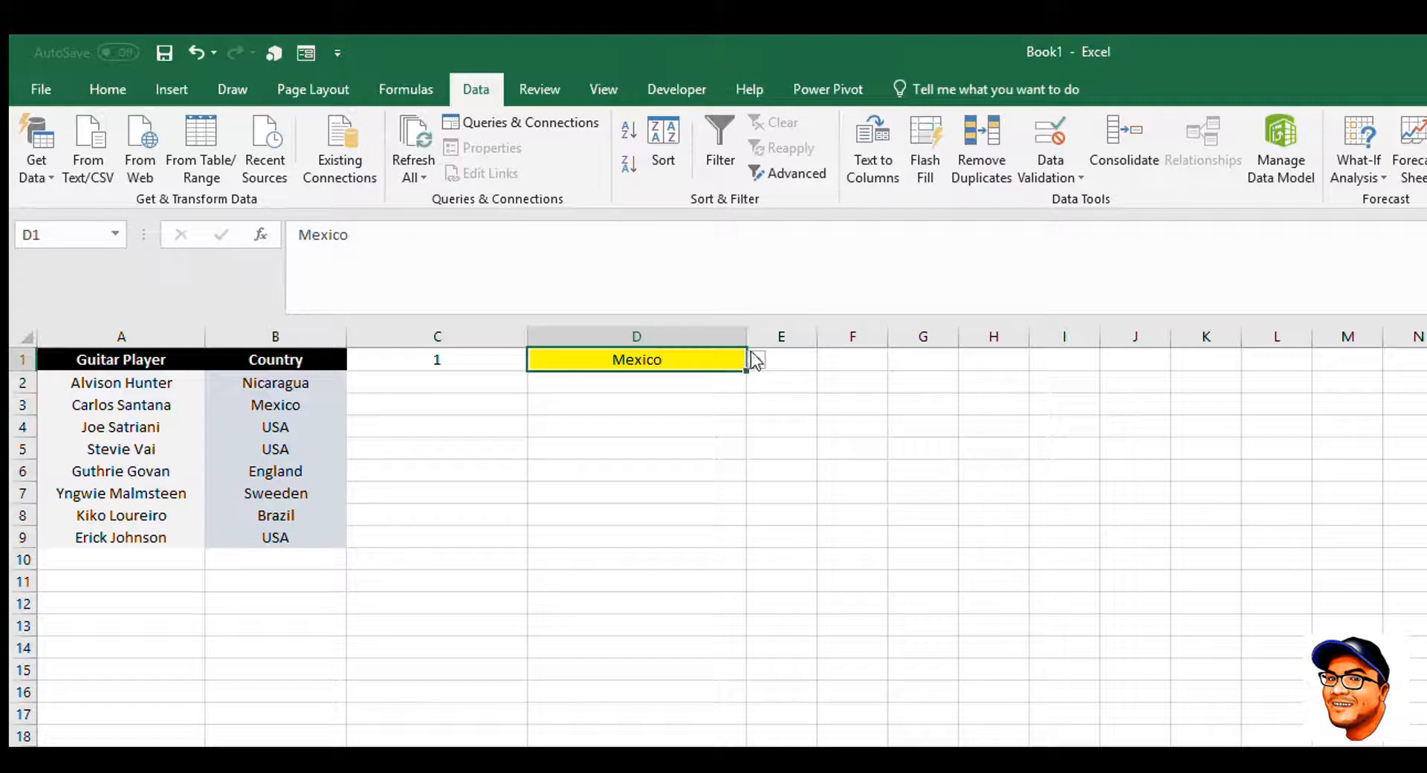
pyautogui.click(753, 357)
pyautogui.click(612, 456)
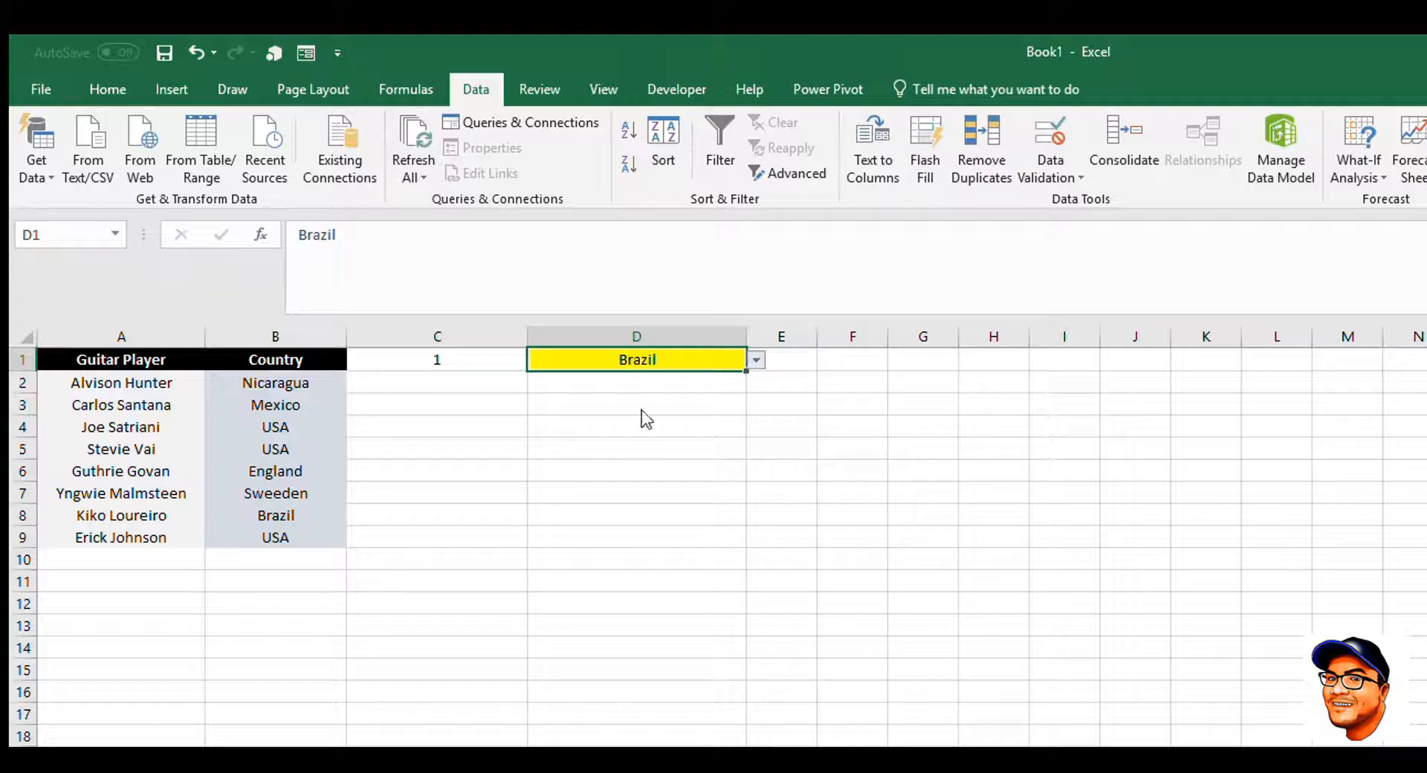
pyautogui.click(560, 467)
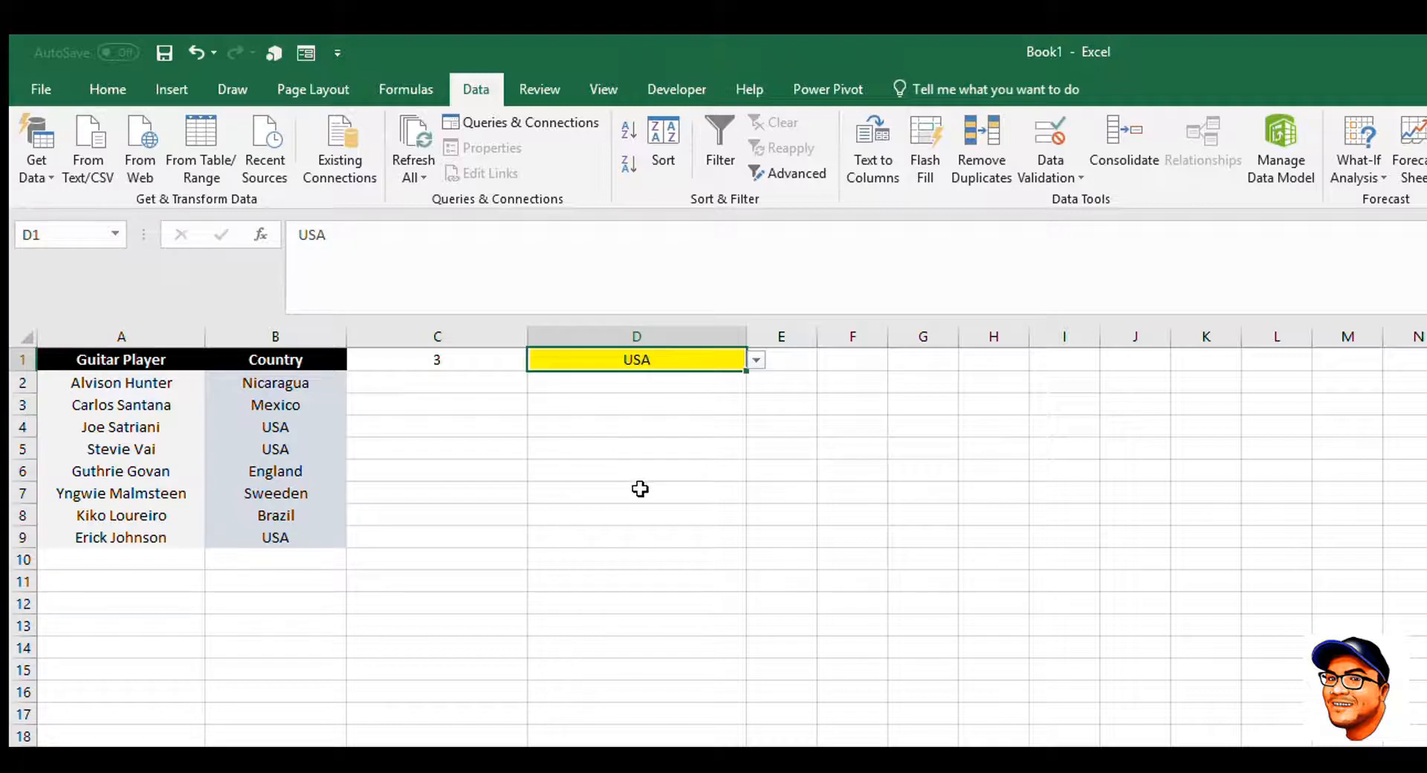